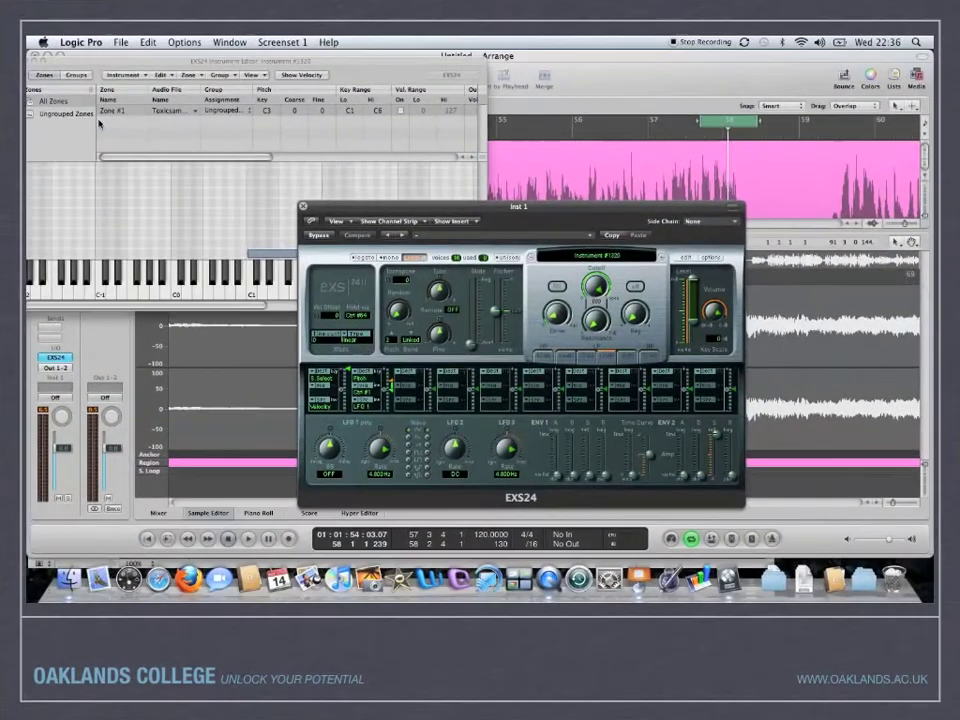
Open Zone #1's audio file in the Sample Editor and move the EXS24 window clear of the waveform.
{"action": "left_click", "coordinate": [195, 115]}
{"action": "left_click", "coordinate": [195, 113]}
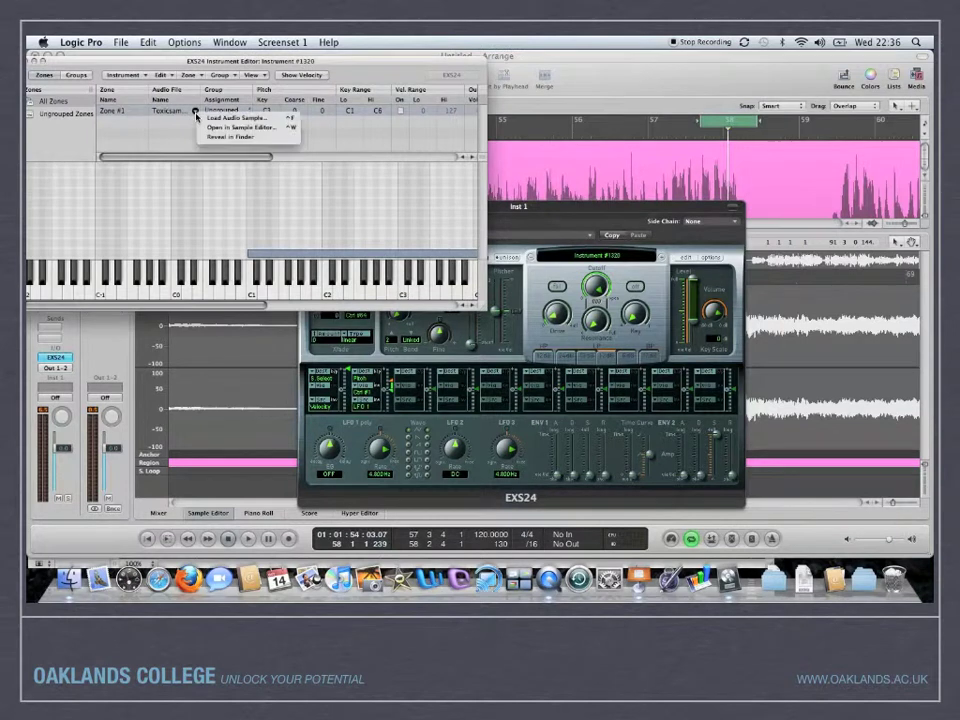
{"action": "left_click", "coordinate": [208, 128]}
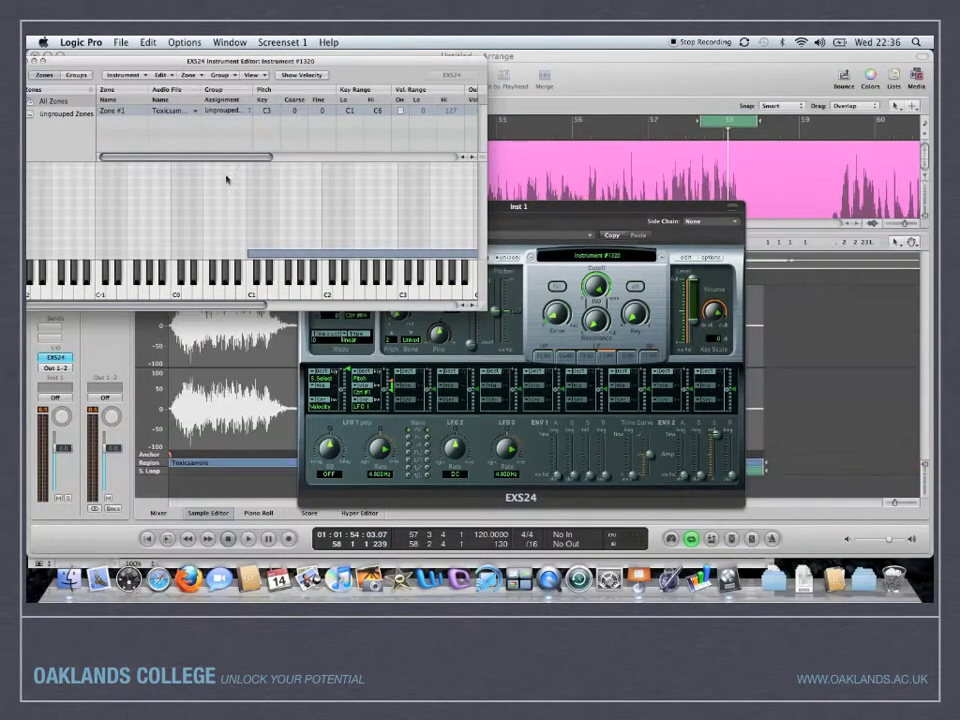
{"action": "left_click_drag", "start_coordinate": [516, 207], "coordinate": [813, 42]}
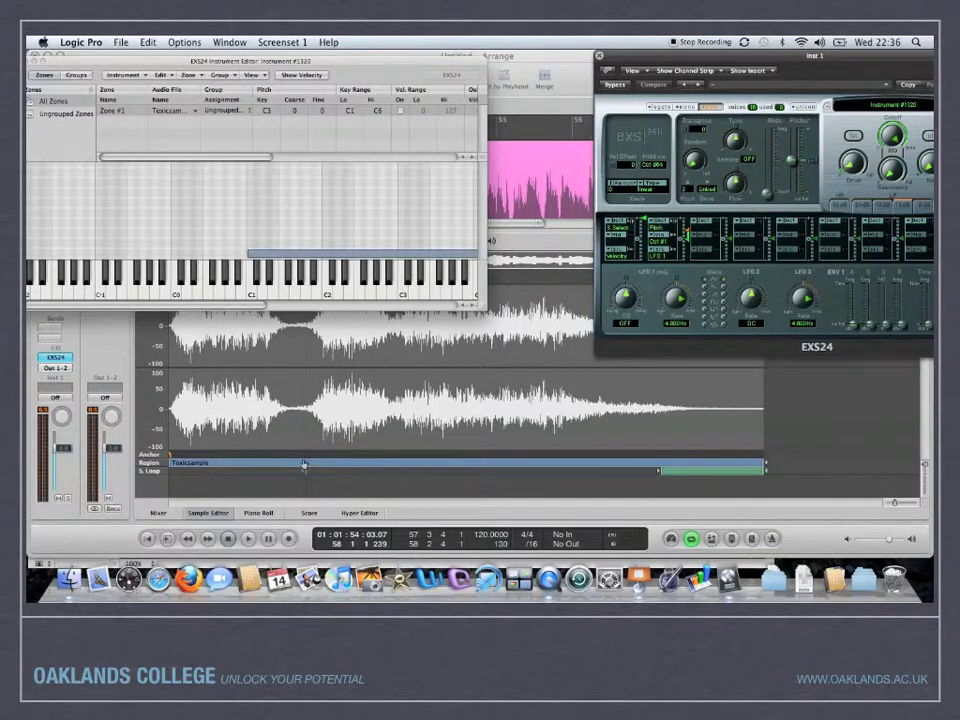
Set the Toxicsample loop from the quiet dip to the end of the following swell, trim the region start to it, and audition notes.
{"action": "left_click_drag", "start_coordinate": [304, 464], "coordinate": [305, 465]}
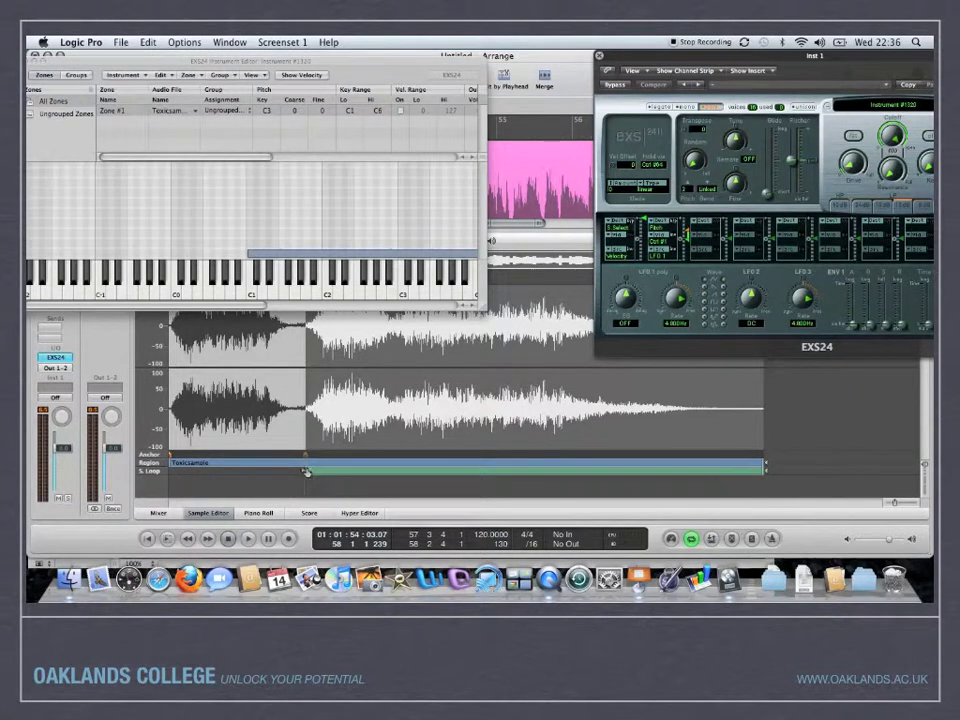
{"action": "left_click_drag", "start_coordinate": [306, 471], "coordinate": [306, 470]}
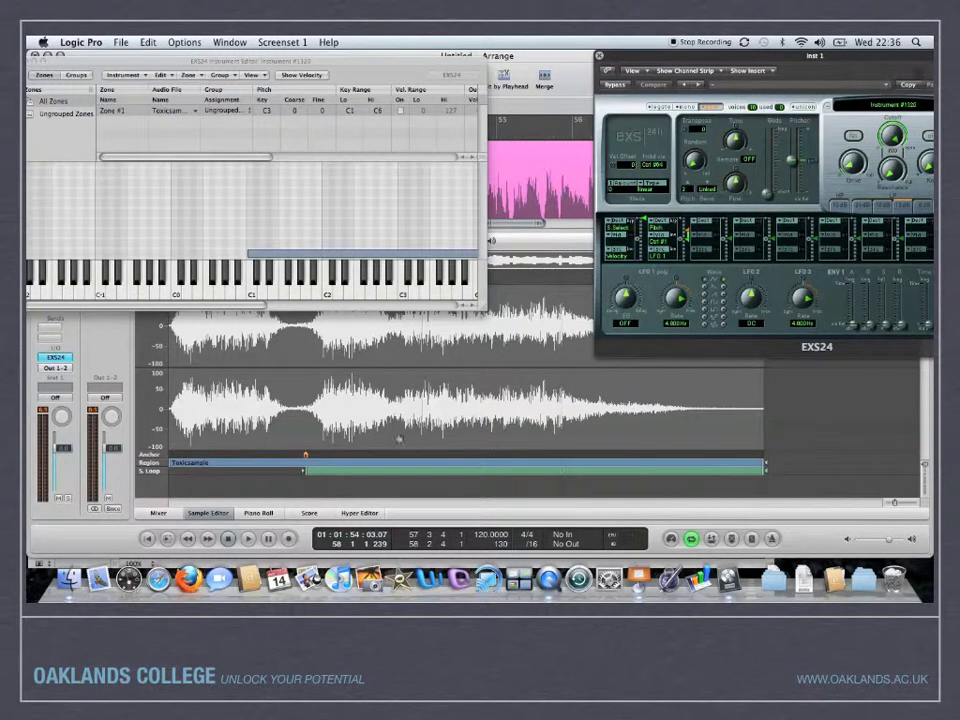
{"action": "left_click", "coordinate": [392, 459]}
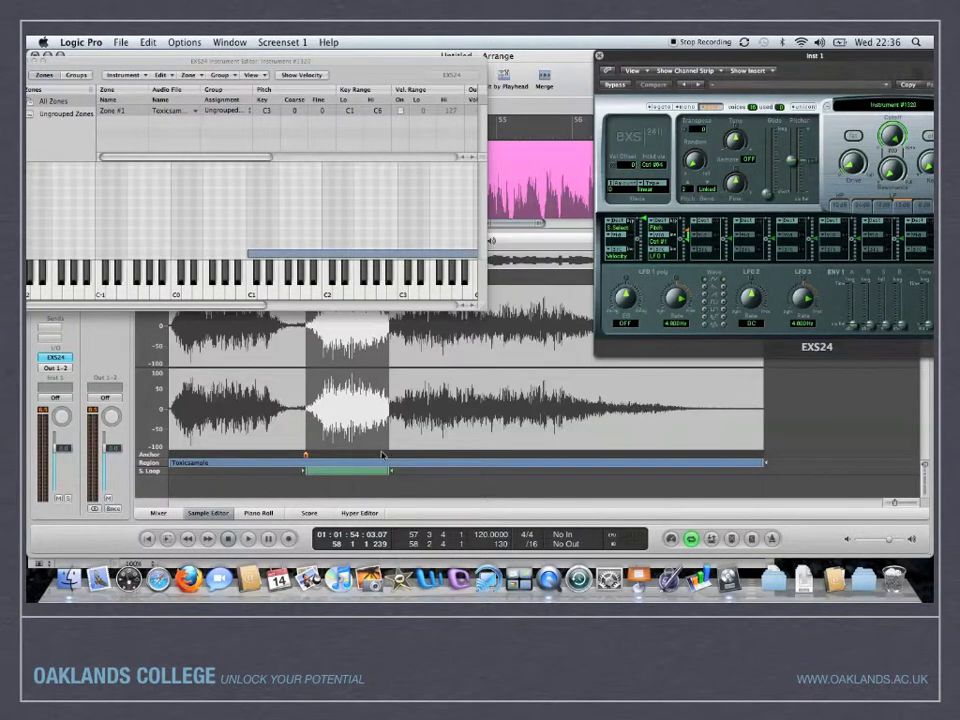
{"action": "left_click", "coordinate": [402, 295]}
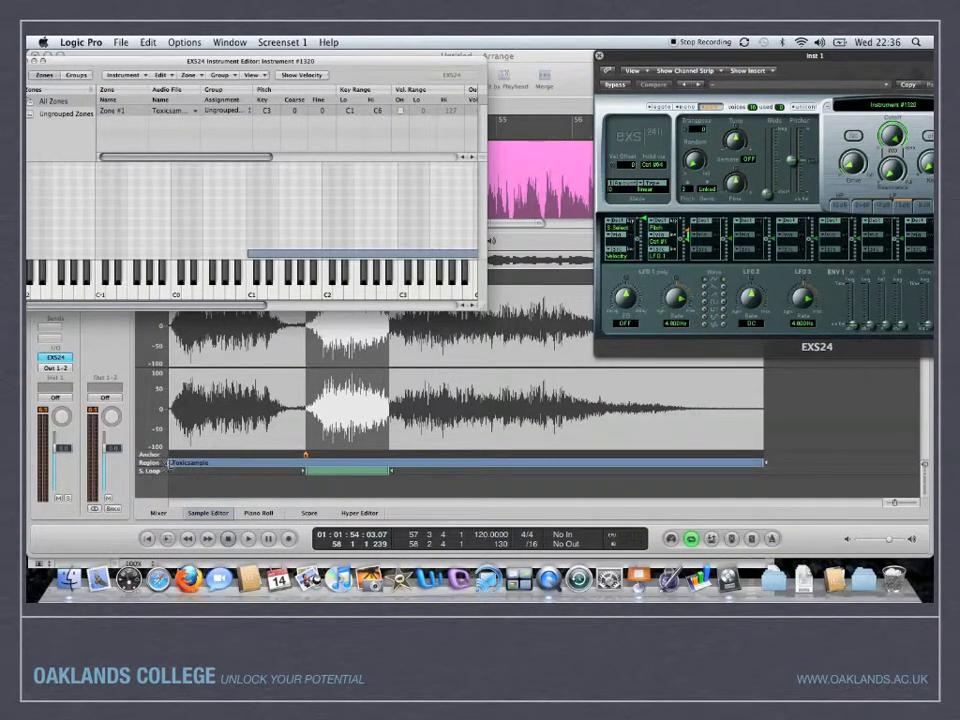
{"action": "left_click", "coordinate": [305, 452]}
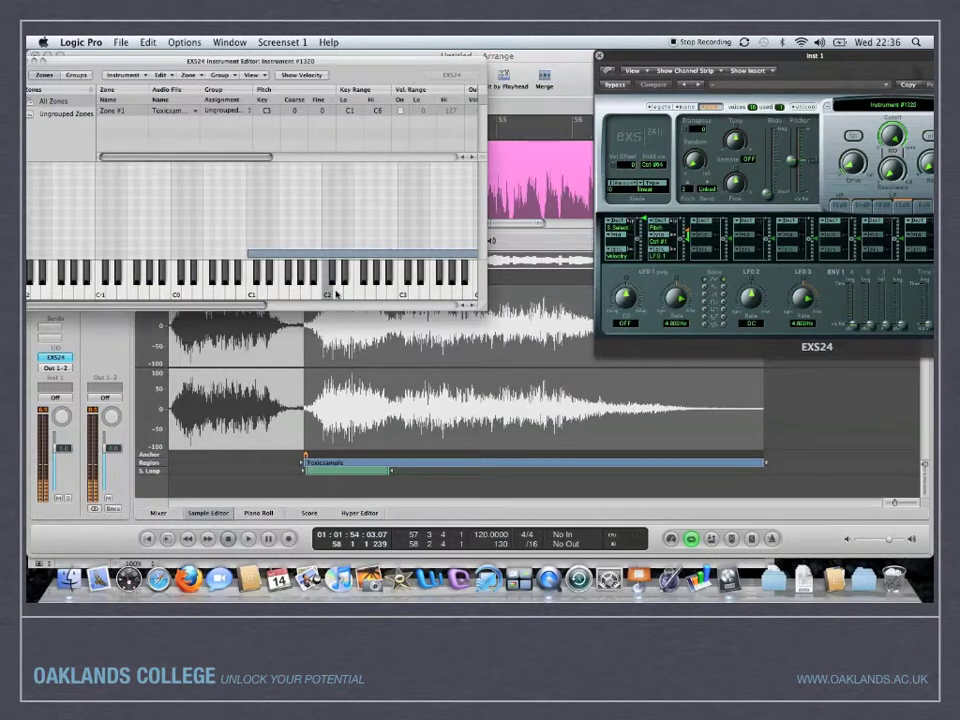
{"action": "left_click", "coordinate": [404, 295]}
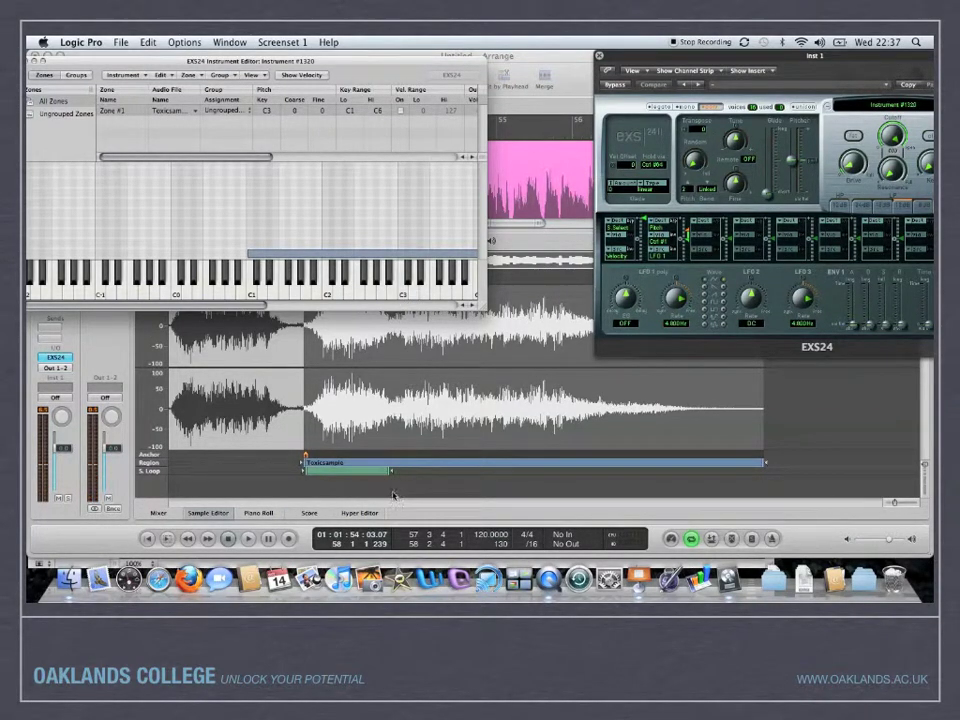
Tighten the Toxicsample loop to a short section where the second swell starts building, and align the region start with the loop start.
{"action": "left_click_drag", "start_coordinate": [386, 478], "coordinate": [322, 482]}
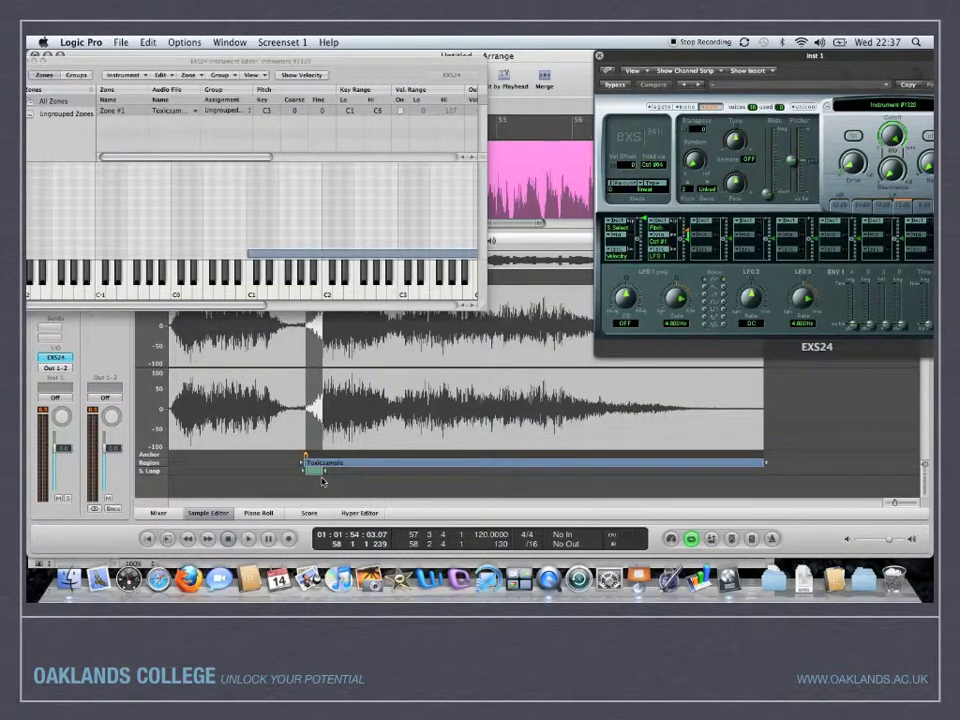
{"action": "key", "text": "ctrl+Right"}
{"action": "key", "text": "ctrl+Right"}
{"action": "key", "text": "ctrl+Right"}
{"action": "key", "text": "ctrl+Right"}
{"action": "key", "text": "ctrl+Right"}
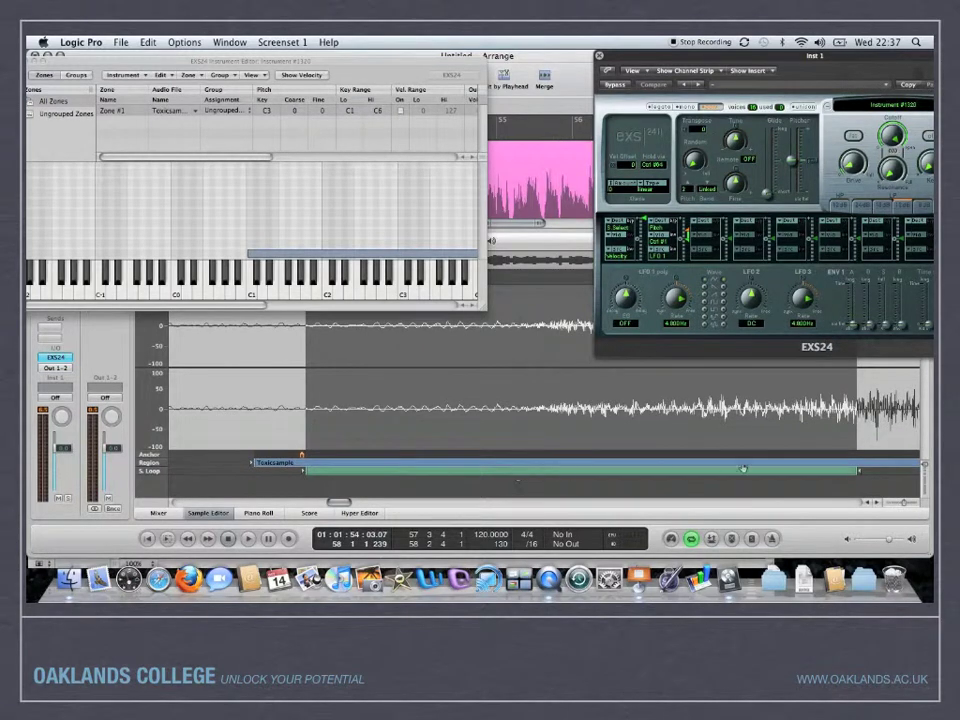
{"action": "left_click", "coordinate": [520, 470]}
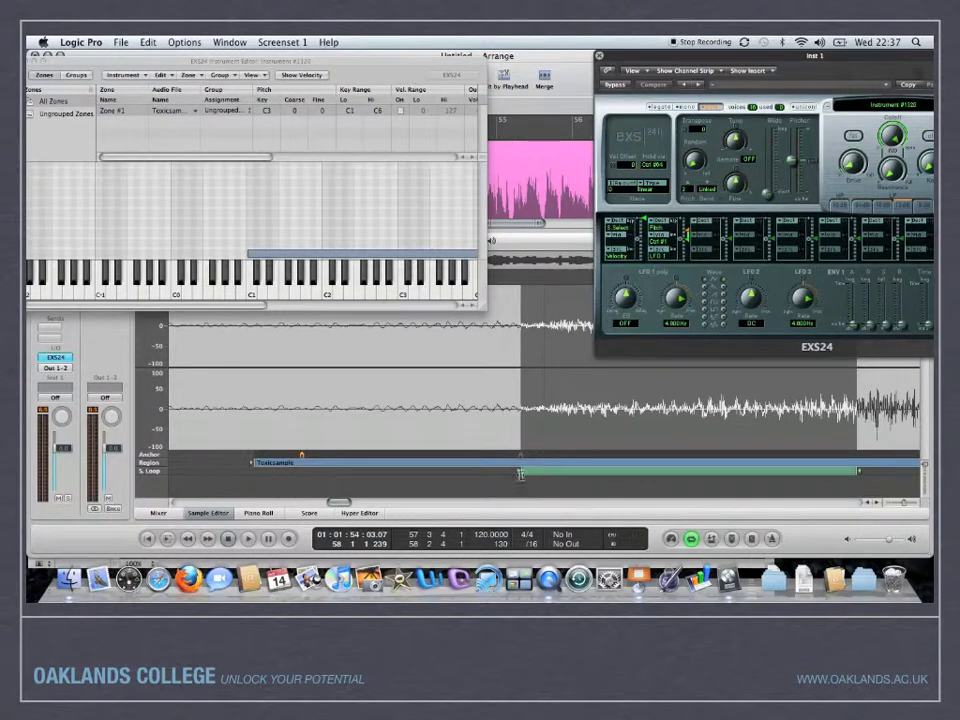
{"action": "left_click_drag", "start_coordinate": [252, 463], "coordinate": [518, 466]}
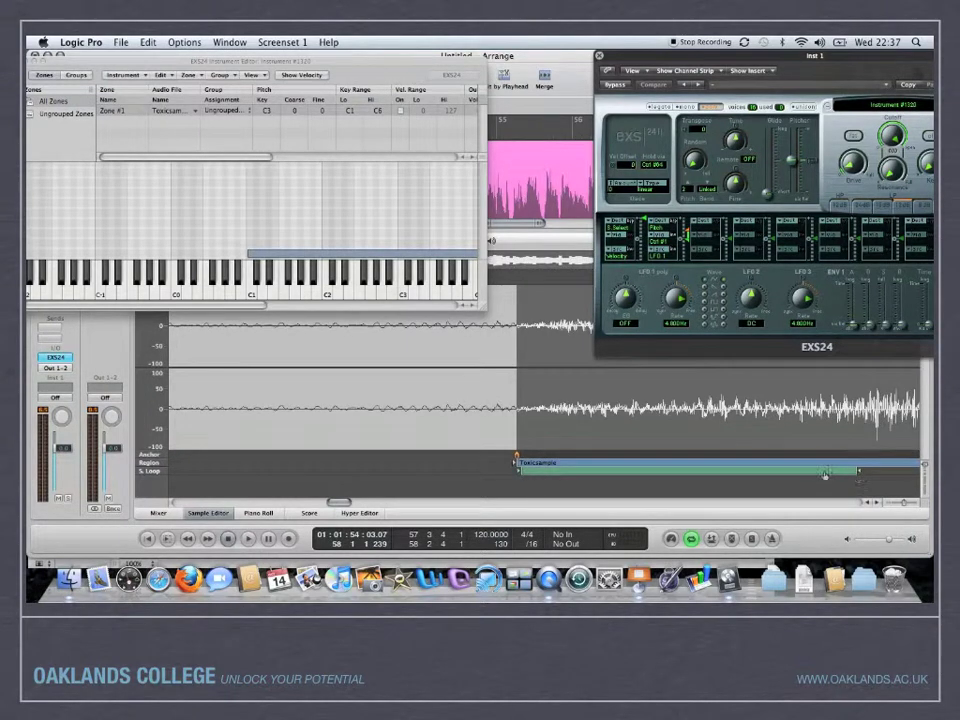
{"action": "left_click_drag", "start_coordinate": [670, 472], "coordinate": [627, 469]}
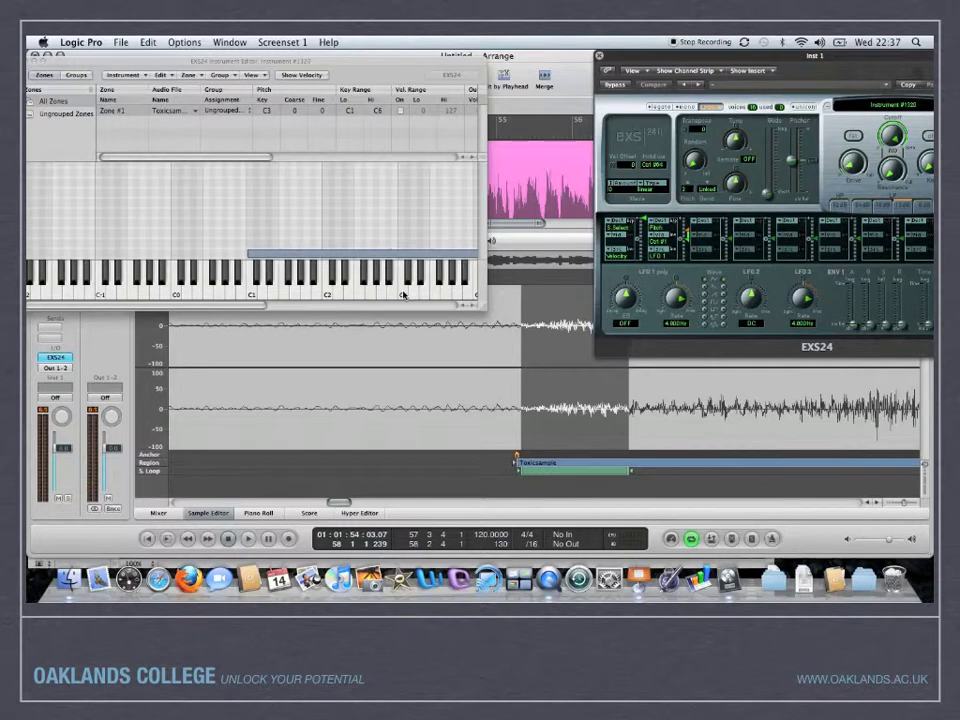
Audition the shortened loop at C3 and C1, and view the zone's full key range in the instrument editor.
{"action": "left_click", "coordinate": [403, 295]}
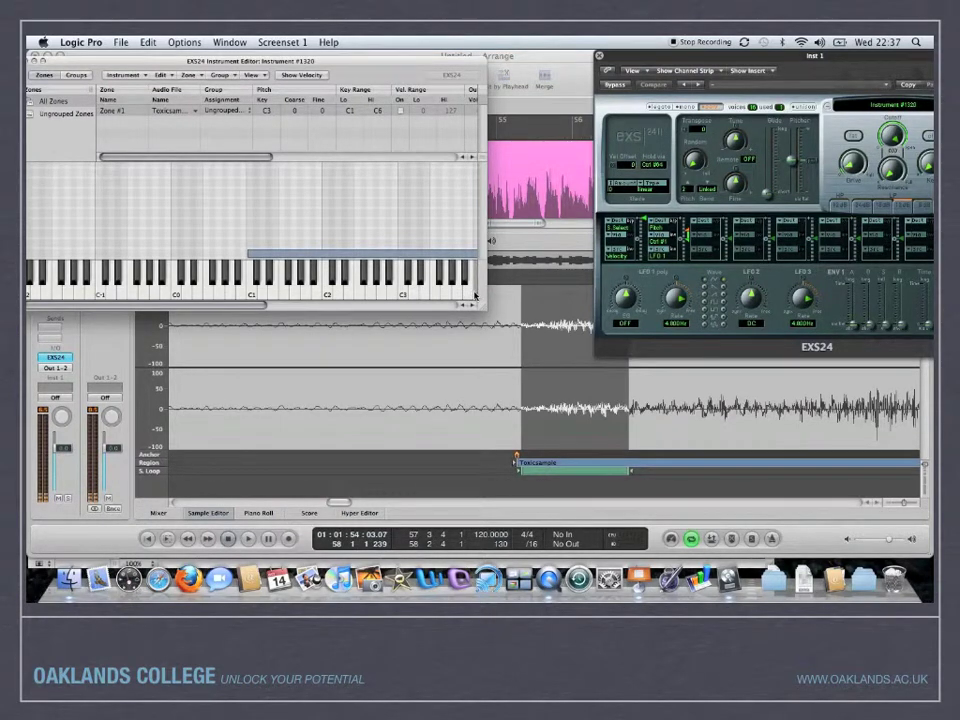
{"action": "left_click", "coordinate": [253, 296]}
{"action": "left_click_drag", "start_coordinate": [235, 310], "coordinate": [343, 313]}
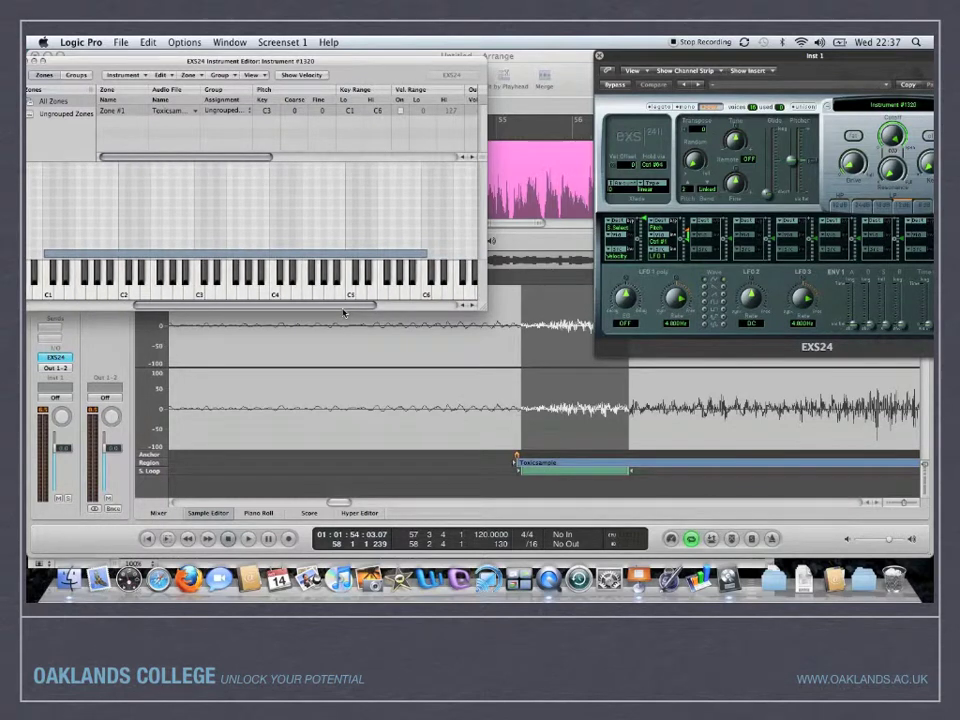
Save the sampler instrument under the name Toxic2 in the Sampler Instruments folder.
{"action": "left_click_drag", "start_coordinate": [670, 58], "coordinate": [564, 164]}
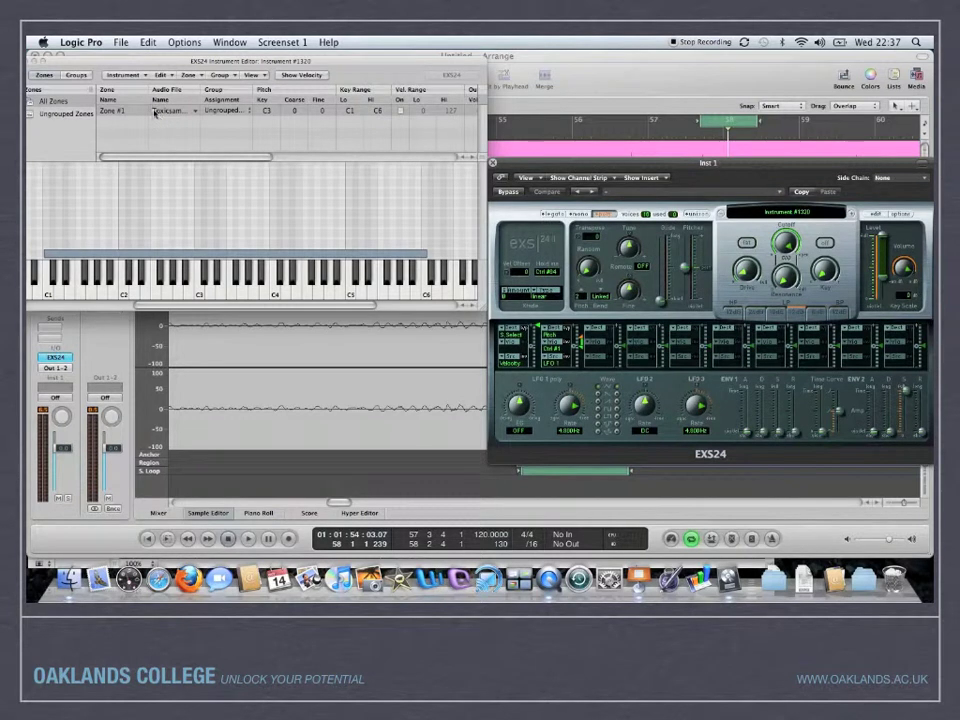
{"action": "left_click", "coordinate": [125, 75]}
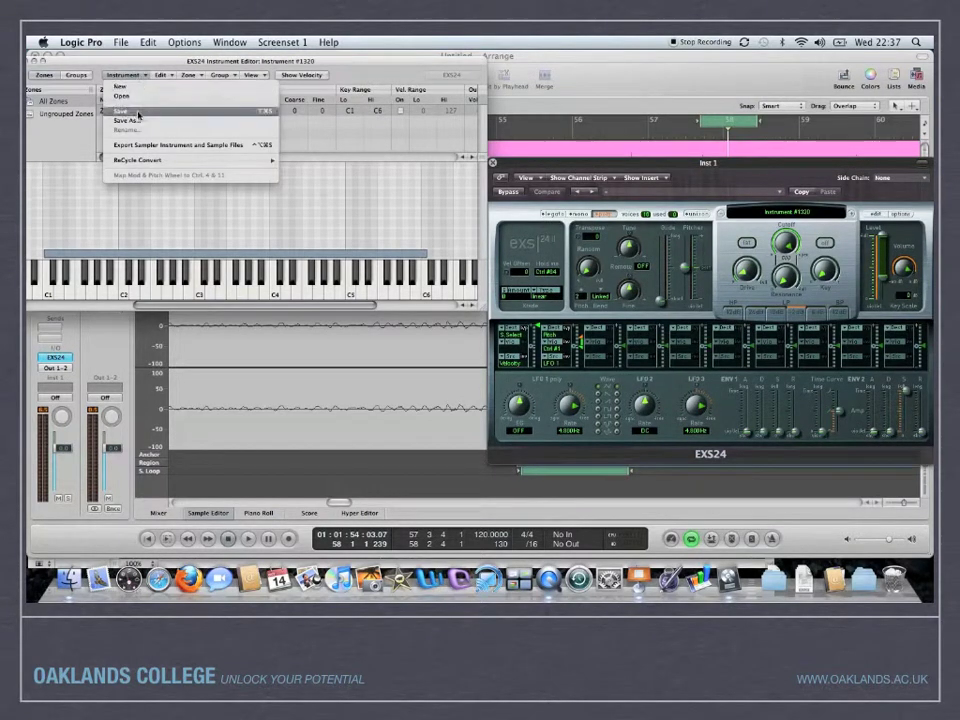
{"action": "left_click", "coordinate": [141, 122]}
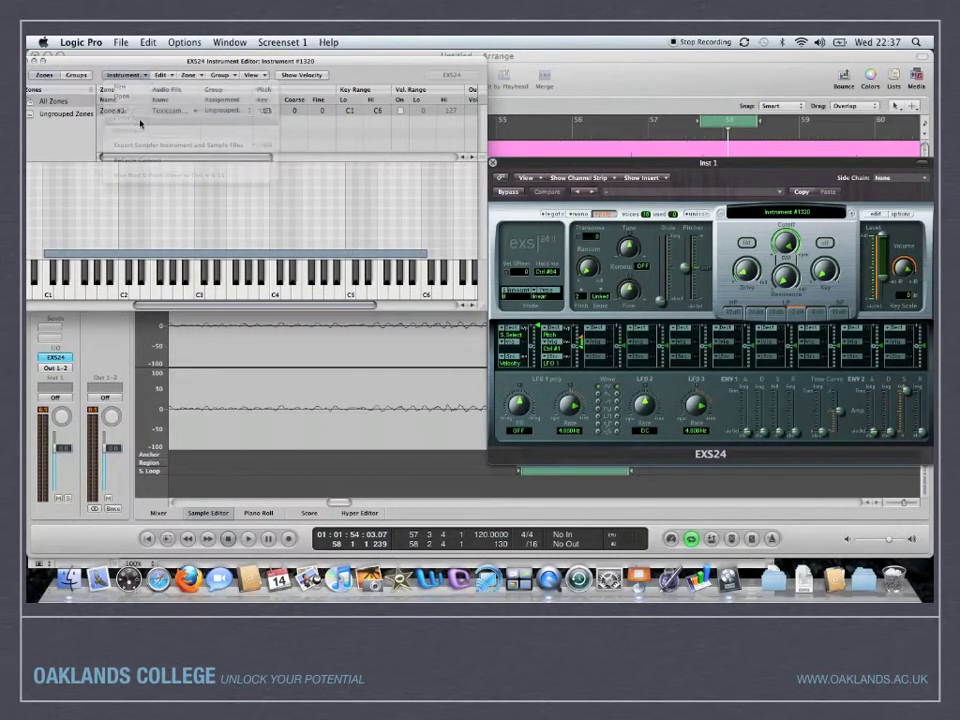
{"action": "type", "text": "T"}
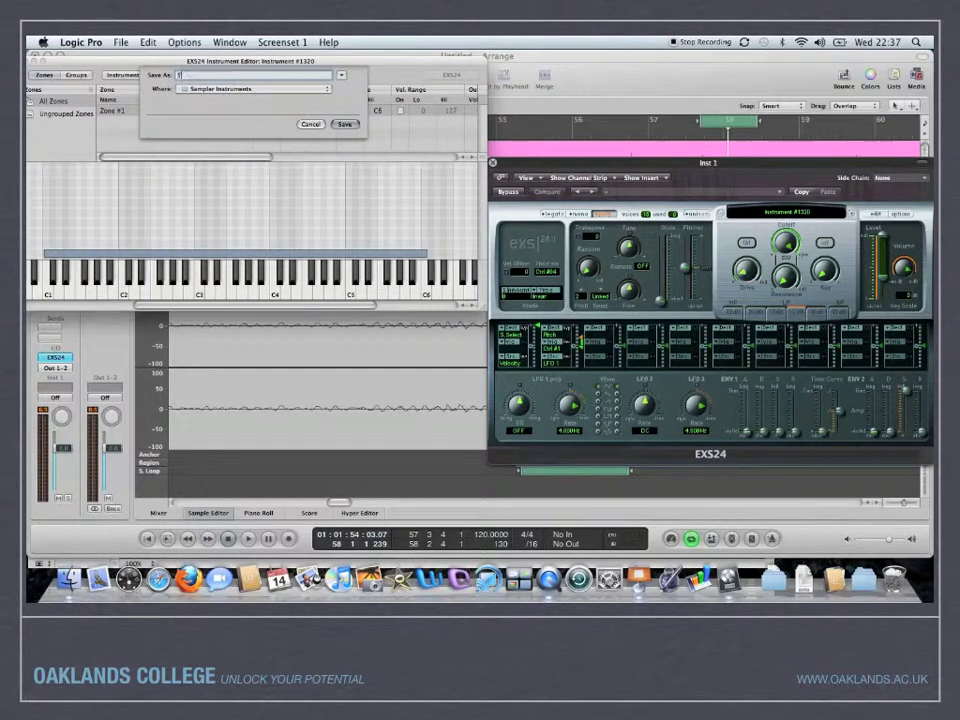
{"action": "type", "text": "oxic2"}
{"action": "left_click", "coordinate": [354, 126]}
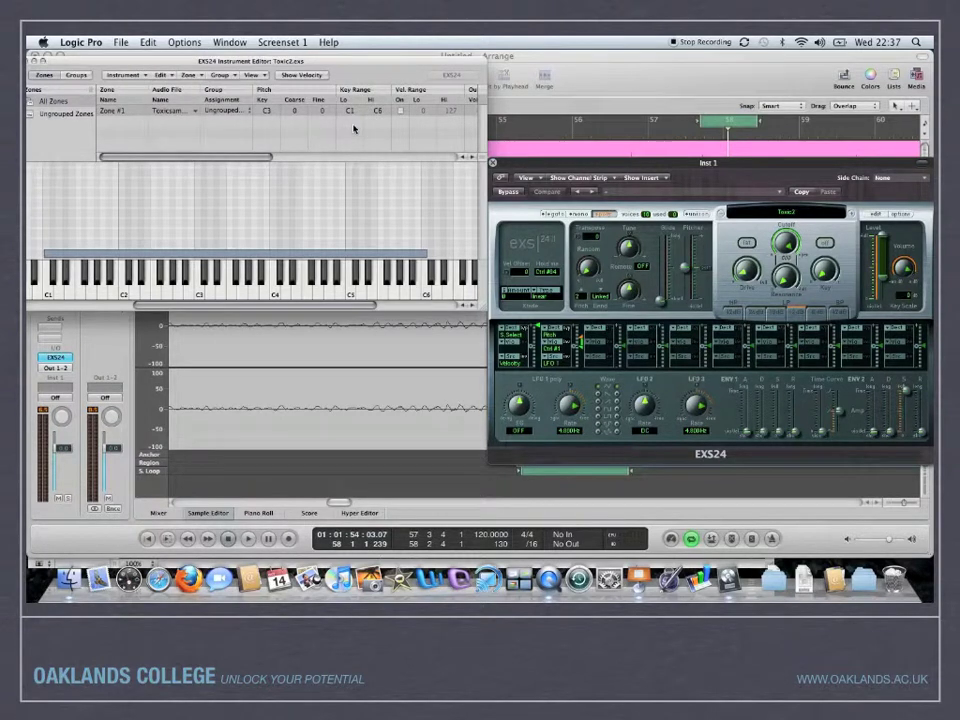
Move the EXS24 window over the instrument editor and choose Toxic2 as its sampler instrument.
{"action": "left_click_drag", "start_coordinate": [548, 151], "coordinate": [139, 46]}
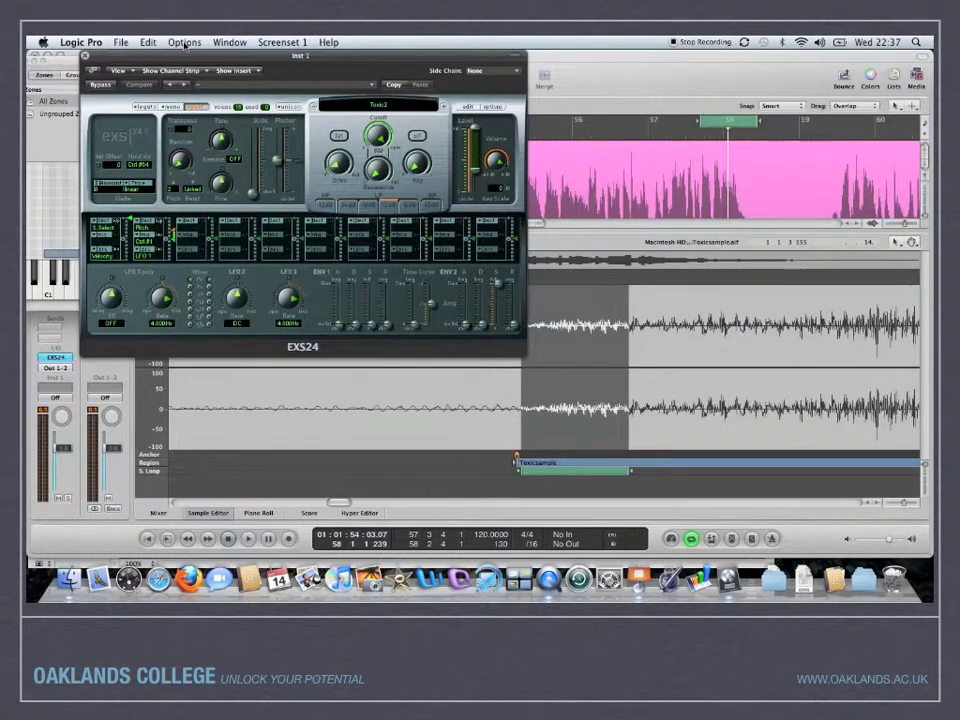
{"action": "left_click", "coordinate": [369, 107]}
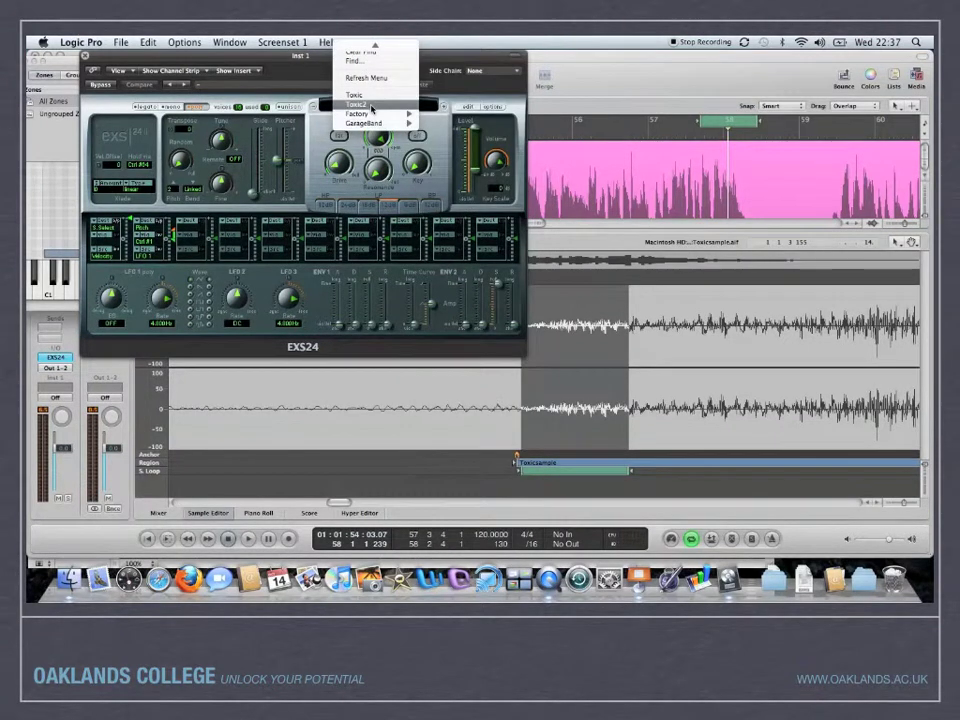
{"action": "left_click", "coordinate": [371, 106]}
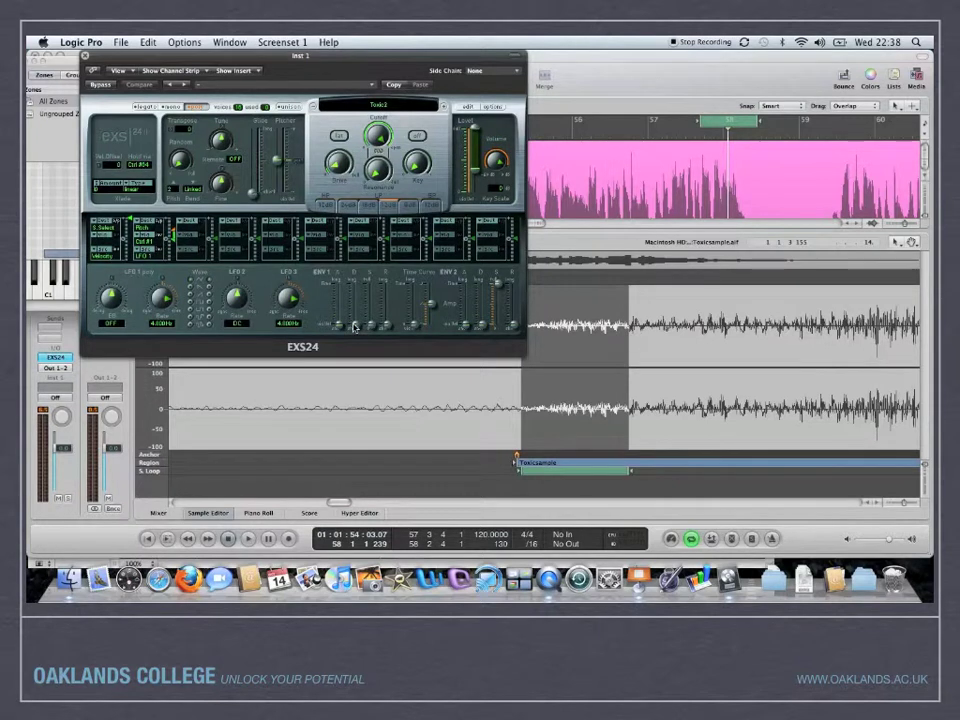
Show the Caps Lock Keyboard, play a few notes of Toxic2, and move the keyboard below the EXS24's envelope controls.
{"action": "key", "text": "Caps_Lock"}
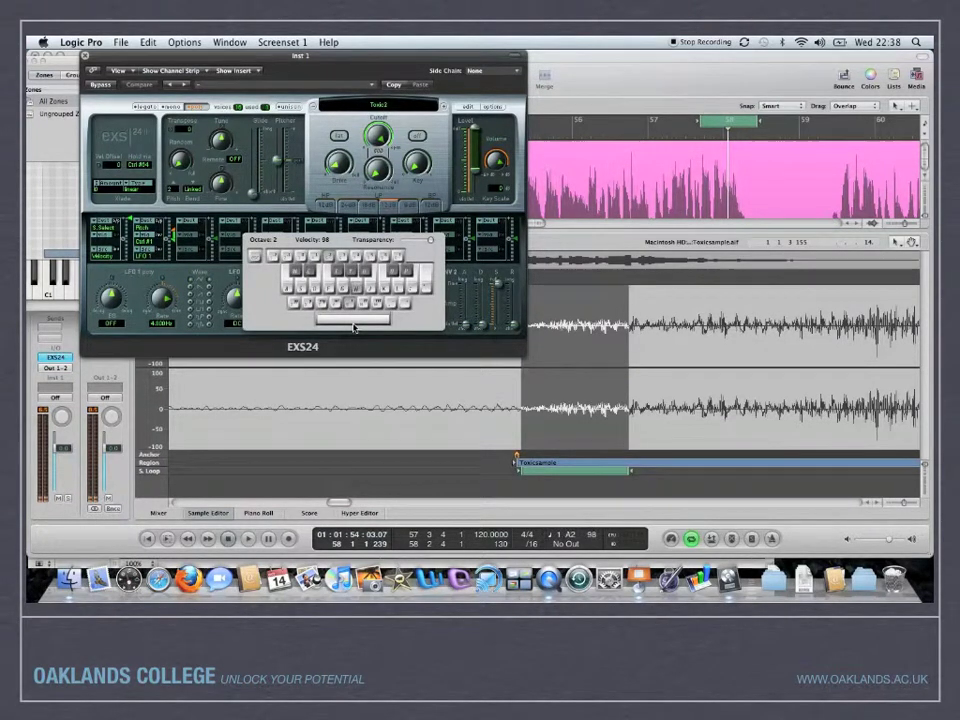
{"action": "key", "text": "d"}
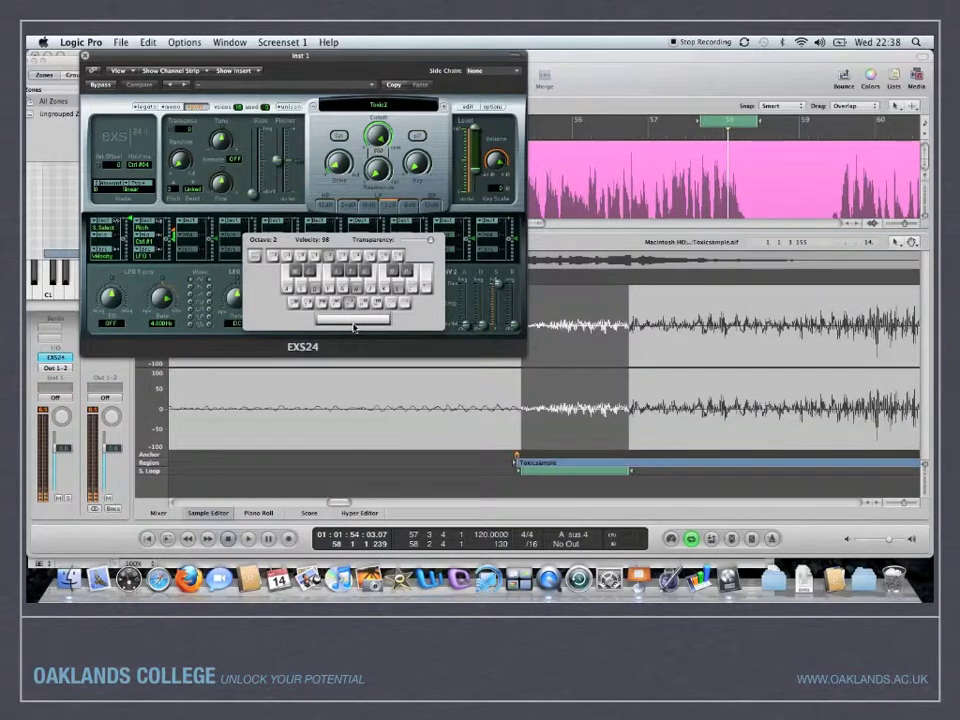
{"action": "key", "text": "h"}
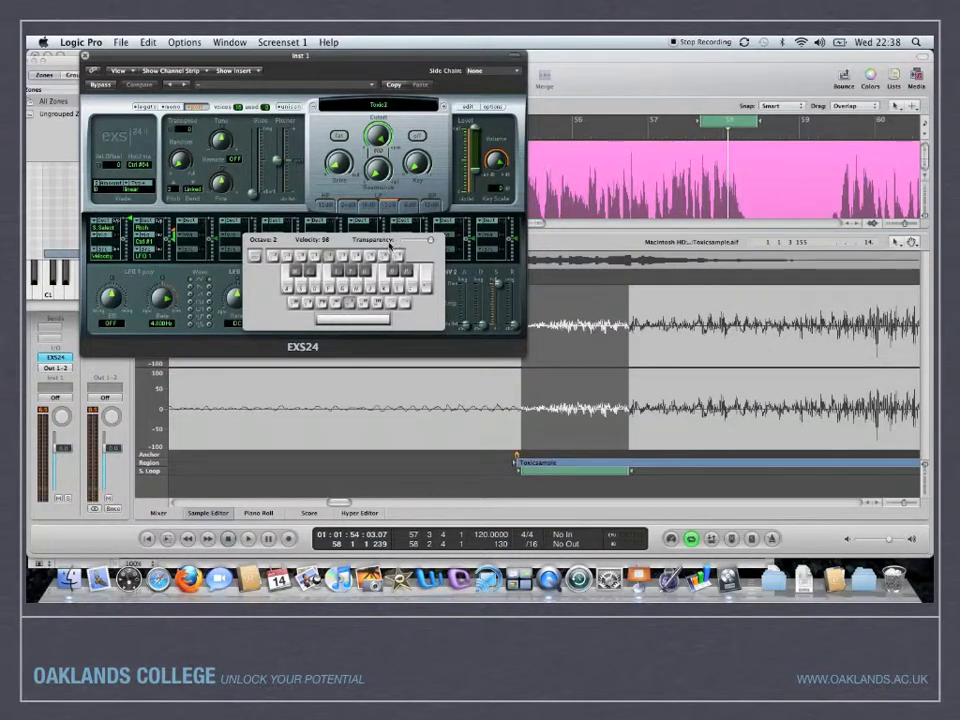
{"action": "left_click_drag", "start_coordinate": [387, 242], "coordinate": [464, 352]}
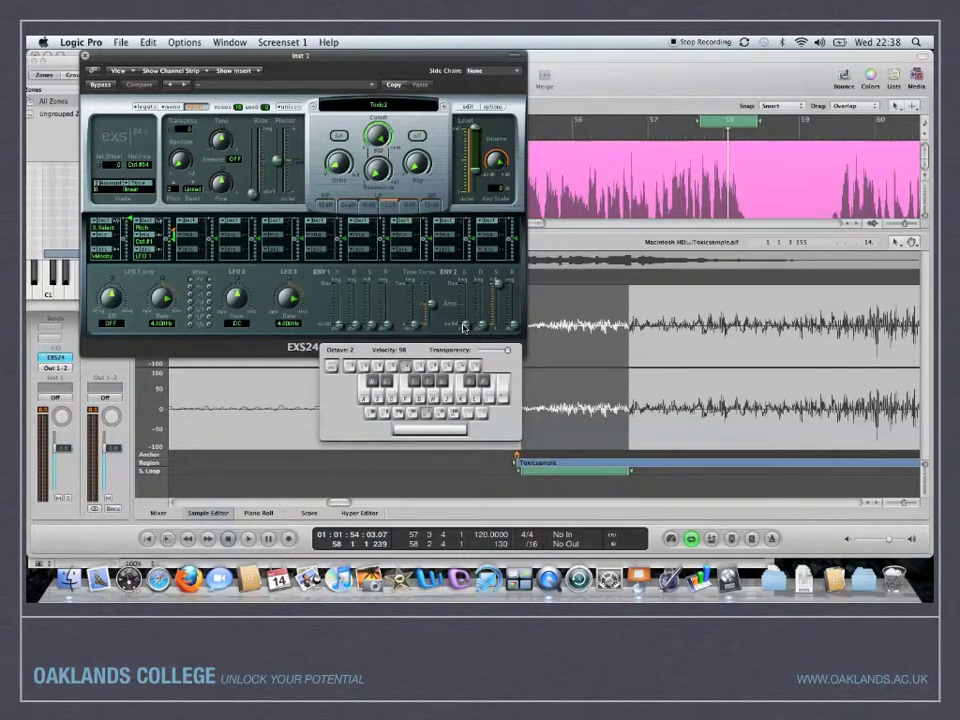
Try a much longer ENV 2 attack and play G2 to hear it.
{"action": "left_click_drag", "start_coordinate": [465, 328], "coordinate": [469, 313]}
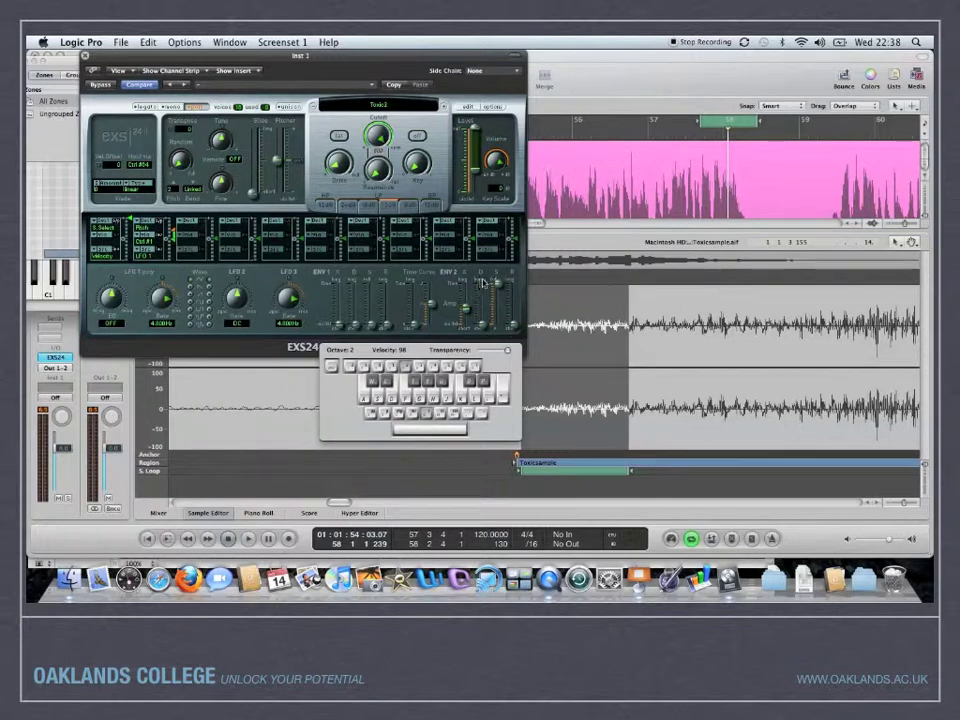
{"action": "left_click_drag", "start_coordinate": [465, 312], "coordinate": [466, 297]}
{"action": "left_click", "coordinate": [421, 401]}
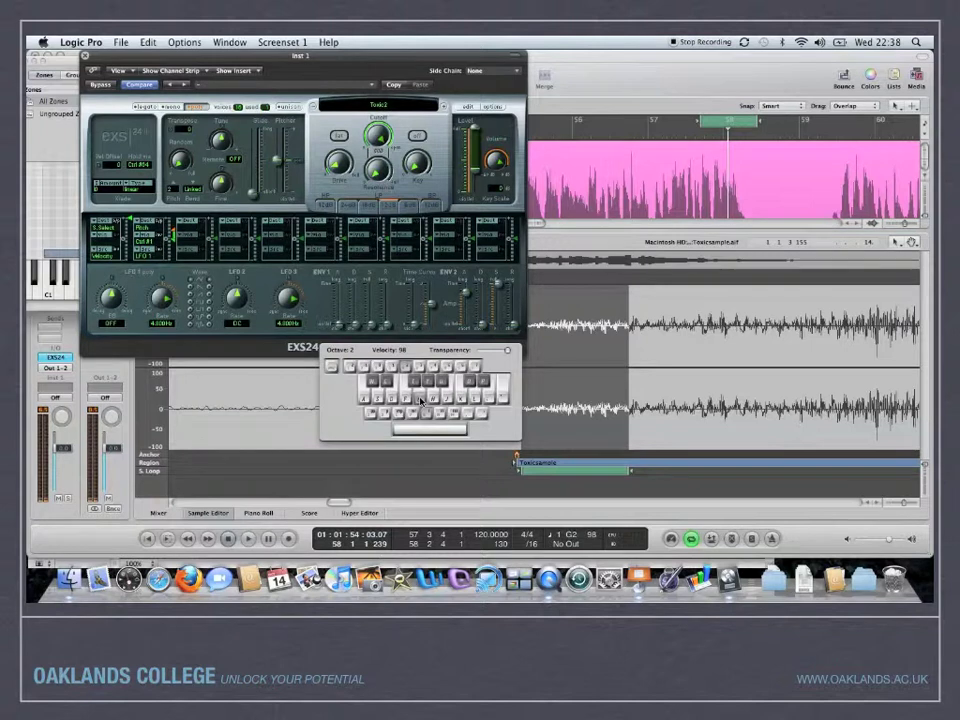
Lengthen the ENV 2 release and decay to about mid-range, set its attack to about 31 ms, and audition G2.
{"action": "left_click_drag", "start_coordinate": [514, 325], "coordinate": [515, 326]}
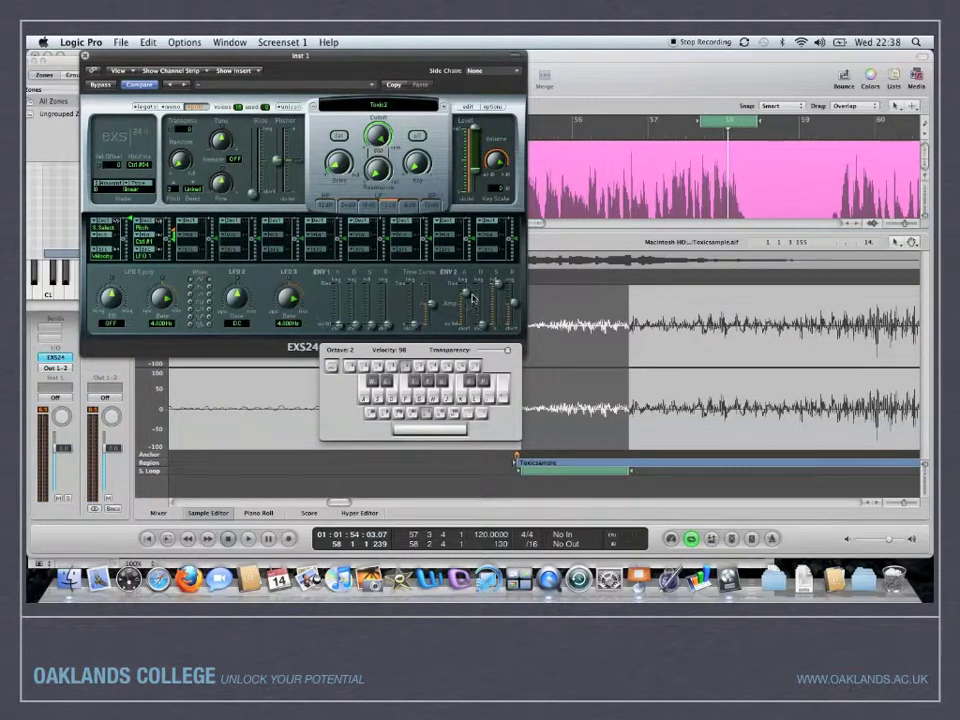
{"action": "left_click_drag", "start_coordinate": [472, 298], "coordinate": [471, 319]}
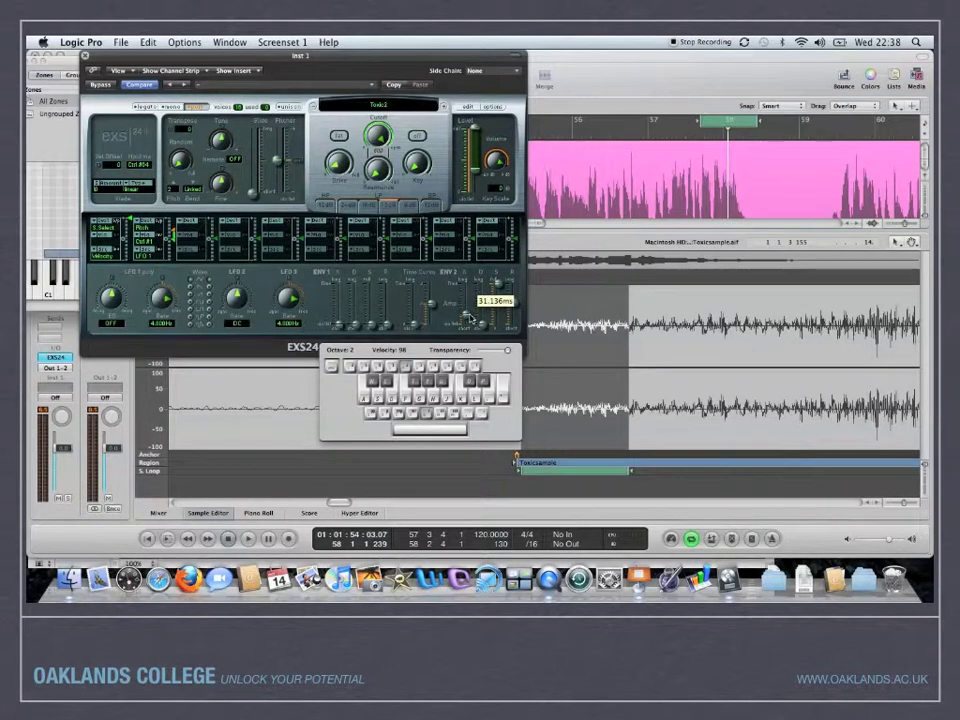
{"action": "key", "text": "g"}
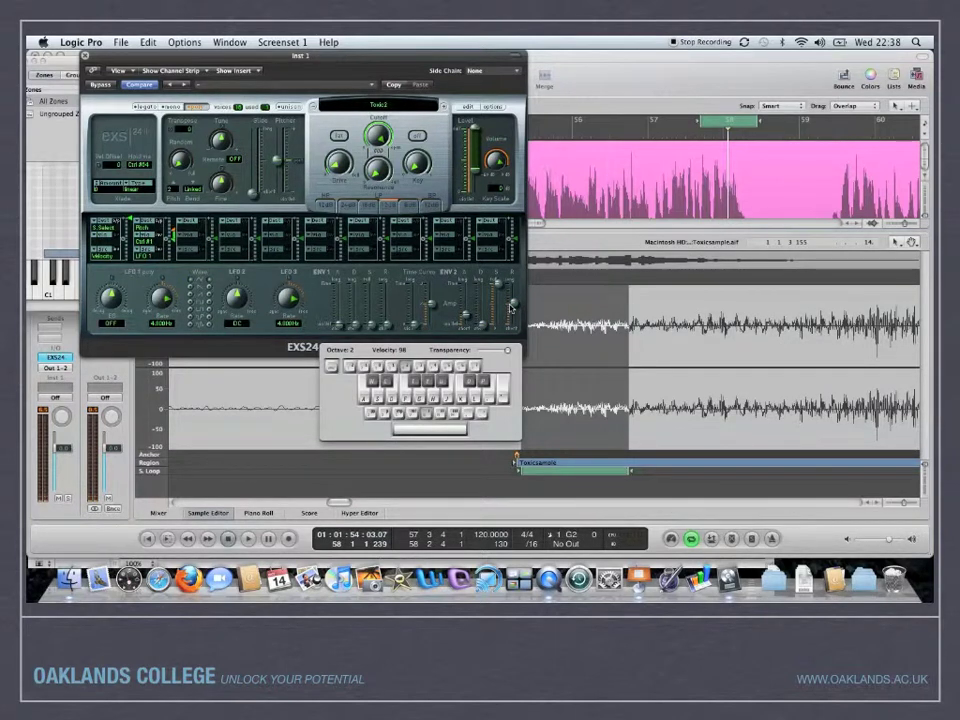
{"action": "left_click_drag", "start_coordinate": [482, 325], "coordinate": [482, 301]}
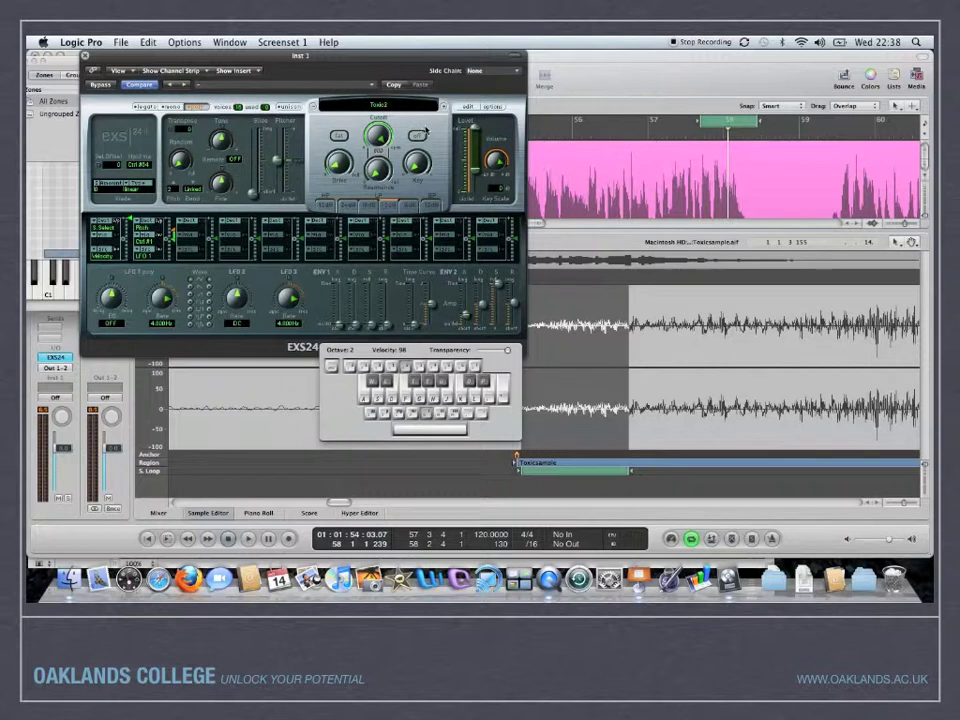
Turn on the EXS24 filter and its Fat option, choose the 24 dB low-pass type, and play G2.
{"action": "left_click", "coordinate": [417, 135]}
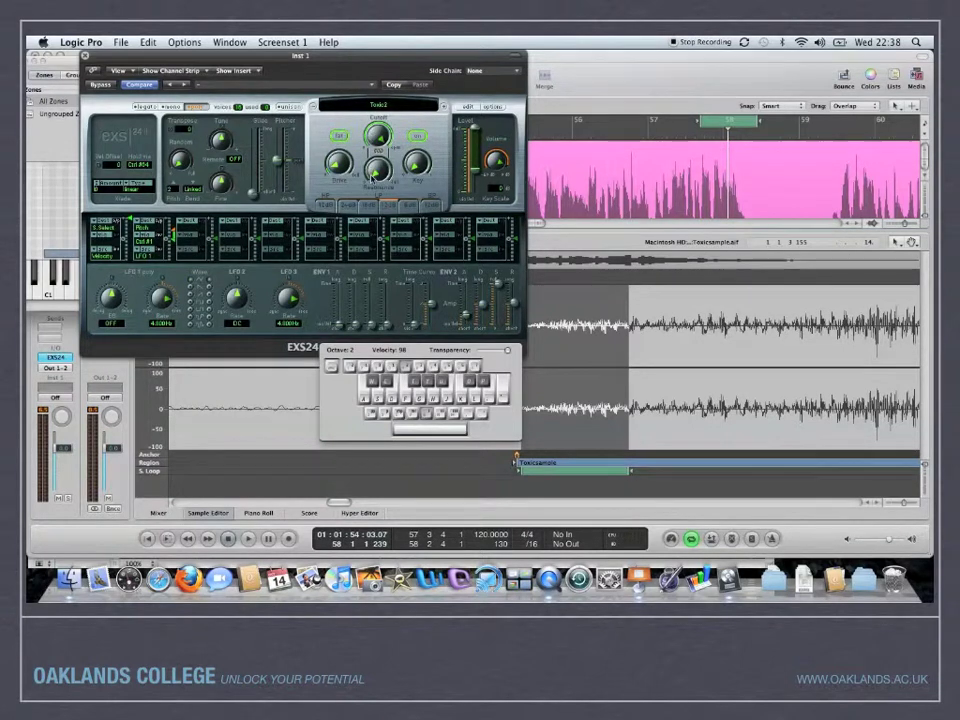
{"action": "left_click", "coordinate": [348, 206]}
{"action": "key", "text": "g"}
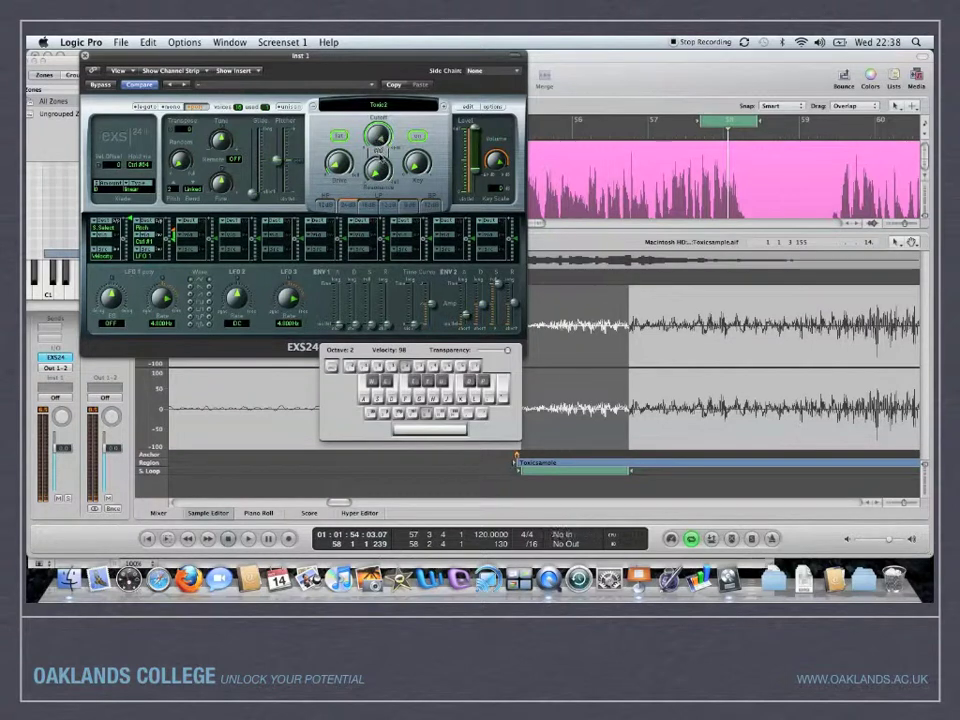
Lower the filter cutoff to mid-range and adjust the resonance, auditioning C2 and G2 after each change.
{"action": "mouse_move", "coordinate": [380, 143]}
{"action": "left_mouse_down"}
{"action": "mouse_move", "coordinate": [378, 182]}
{"action": "mouse_move", "coordinate": [381, 137]}
{"action": "left_mouse_up"}
{"action": "key", "text": "a"}
{"action": "key", "text": "g"}
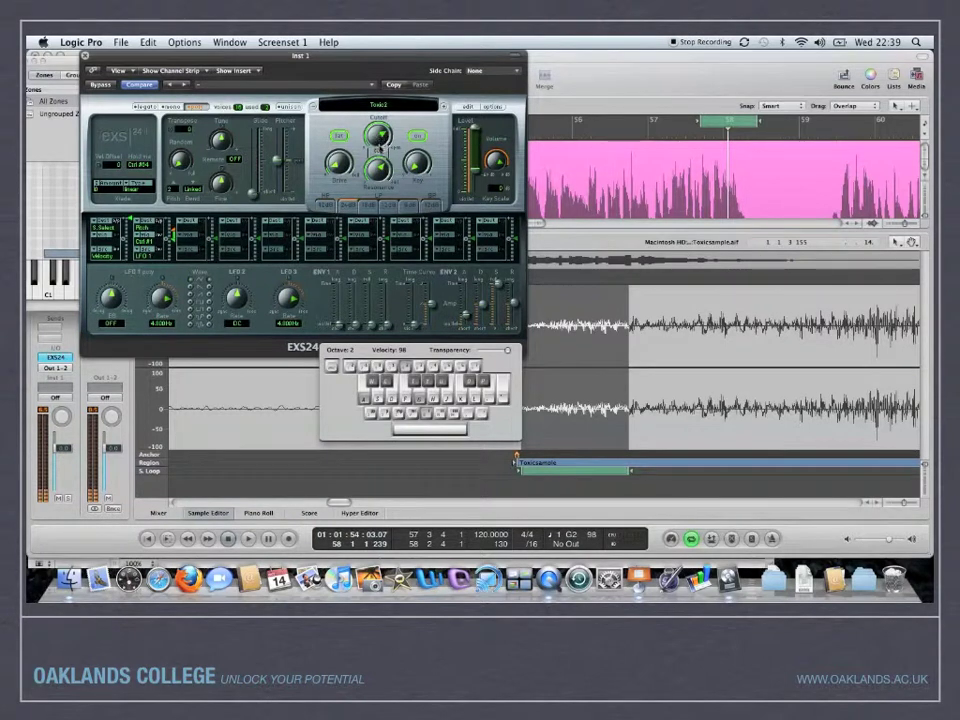
{"action": "left_click_drag", "start_coordinate": [378, 167], "coordinate": [376, 203]}
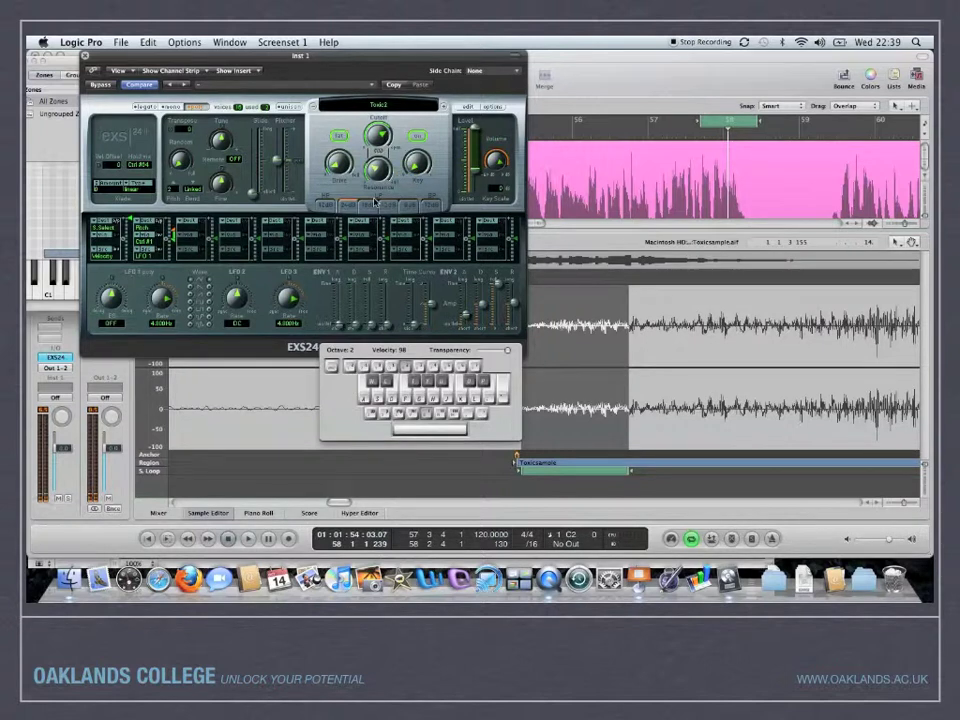
{"action": "key", "text": "a"}
{"action": "key", "text": "g"}
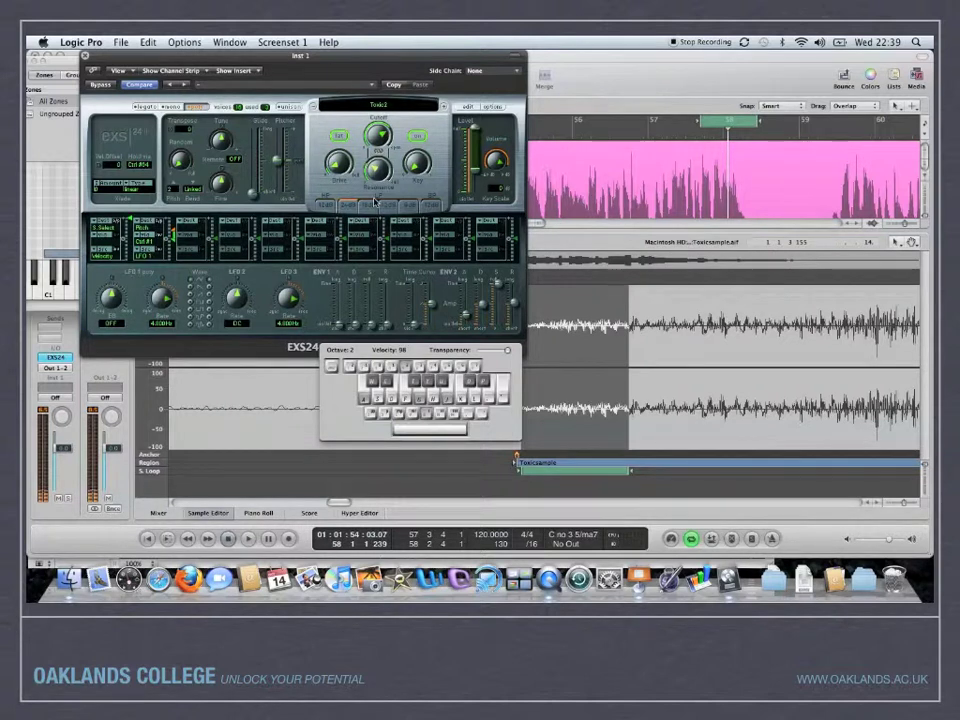
Switch the Caps Lock Keyboard to octave 5 and play C5 and G5.
{"action": "key", "text": "8"}
{"action": "key", "text": "a"}
{"action": "key", "text": "g"}
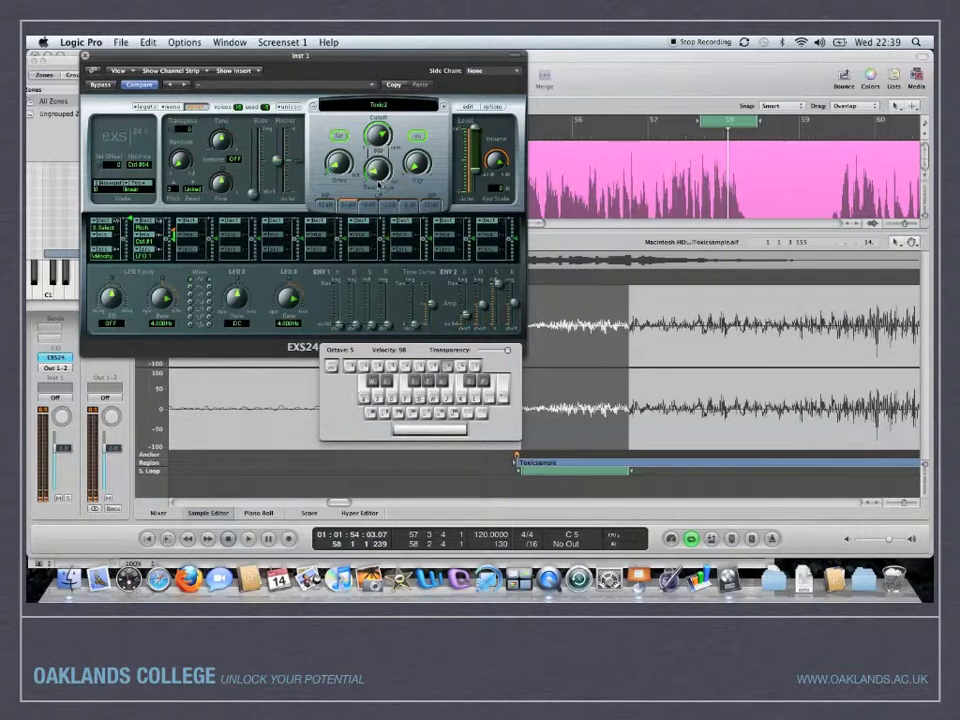
Move the Toxicsample loop's end earlier so it spans just over half its length, and play C5.
{"action": "left_click", "coordinate": [466, 317]}
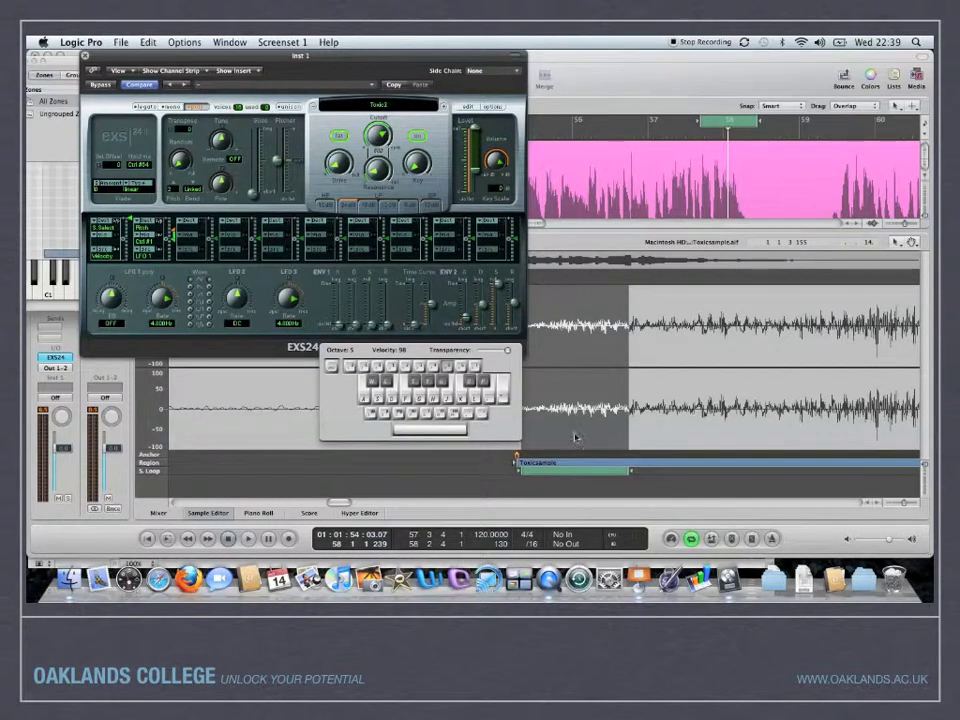
{"action": "left_click_drag", "start_coordinate": [628, 478], "coordinate": [585, 478]}
{"action": "key", "text": "a"}
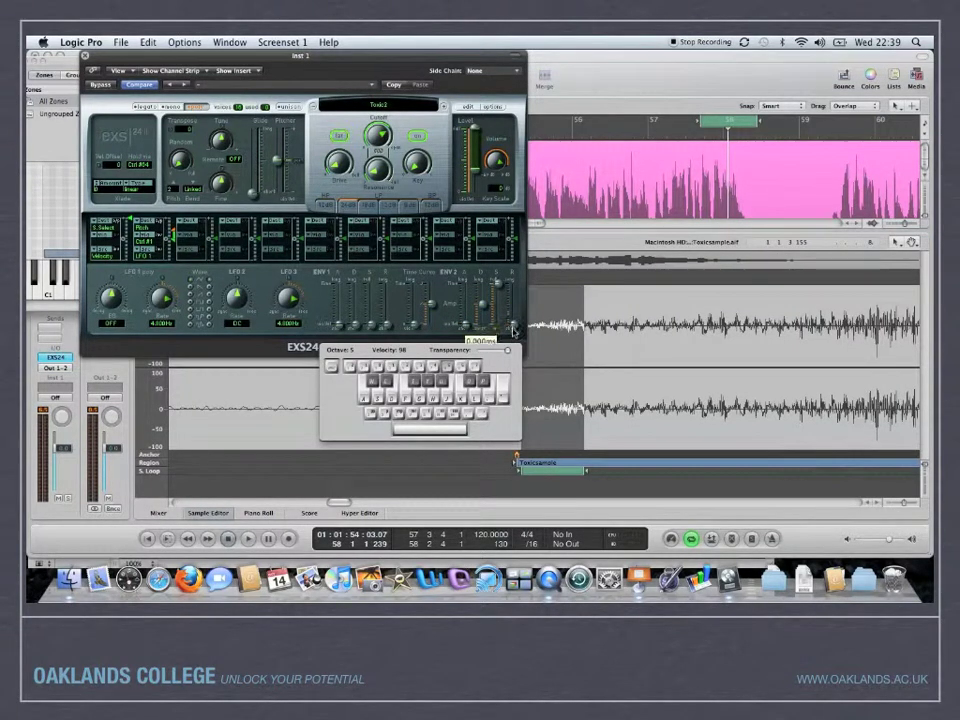
Cut the ENV 2 attack, release and decay to about 0 ms, and audition notes from octave 5 down to octave 0.
{"action": "left_click_drag", "start_coordinate": [482, 307], "coordinate": [482, 327]}
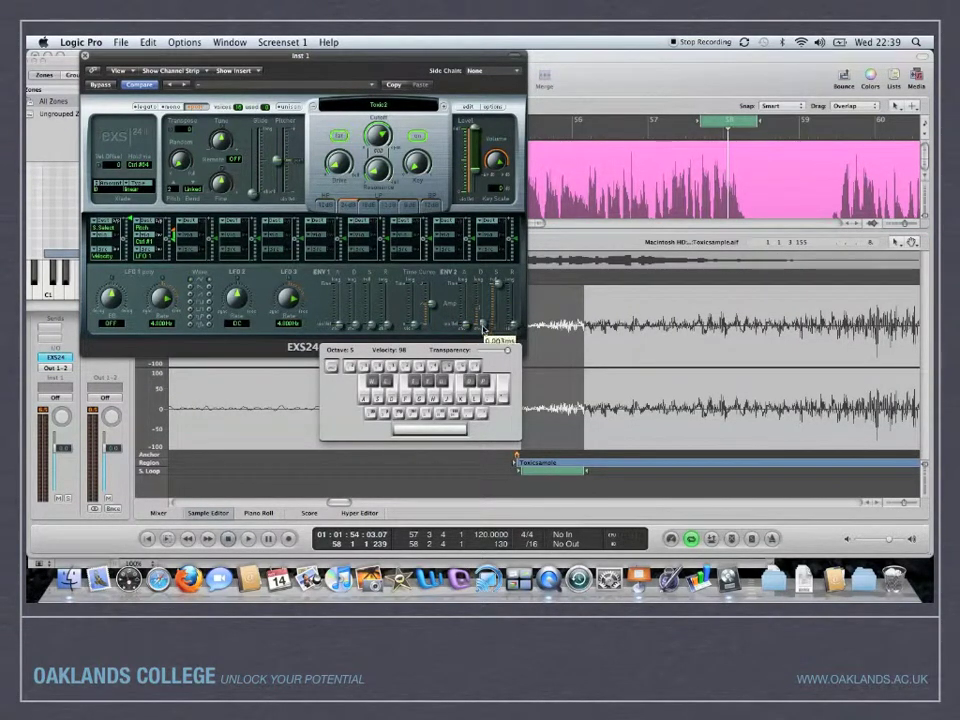
{"action": "key", "text": "a"}
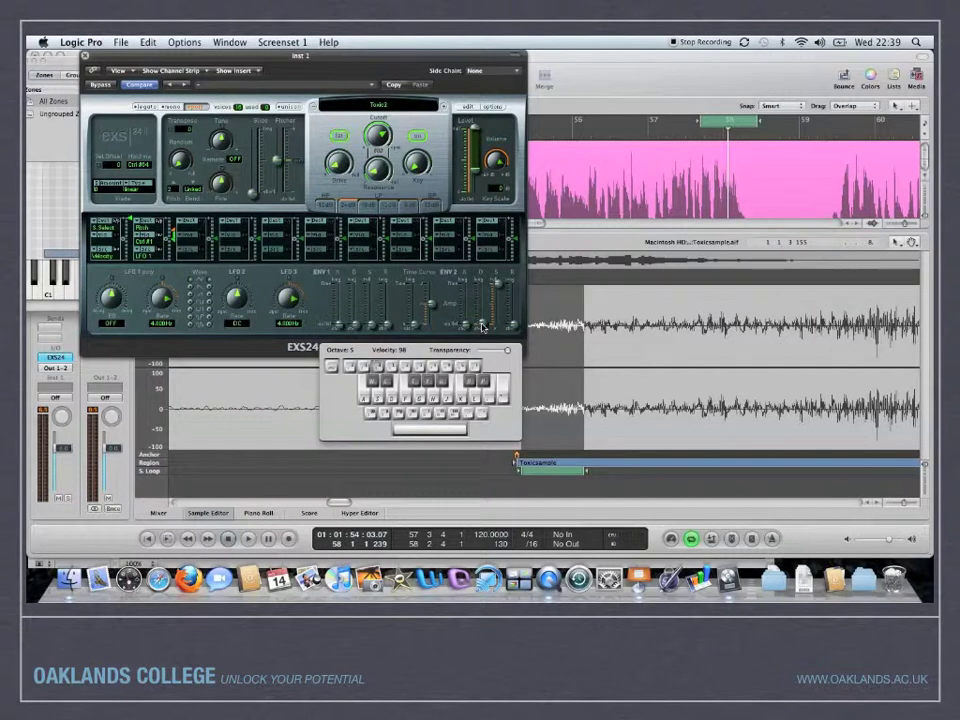
{"action": "key", "text": "a"}
{"action": "key", "text": "x"}
{"action": "key", "text": "x"}
{"action": "key", "text": "a"}
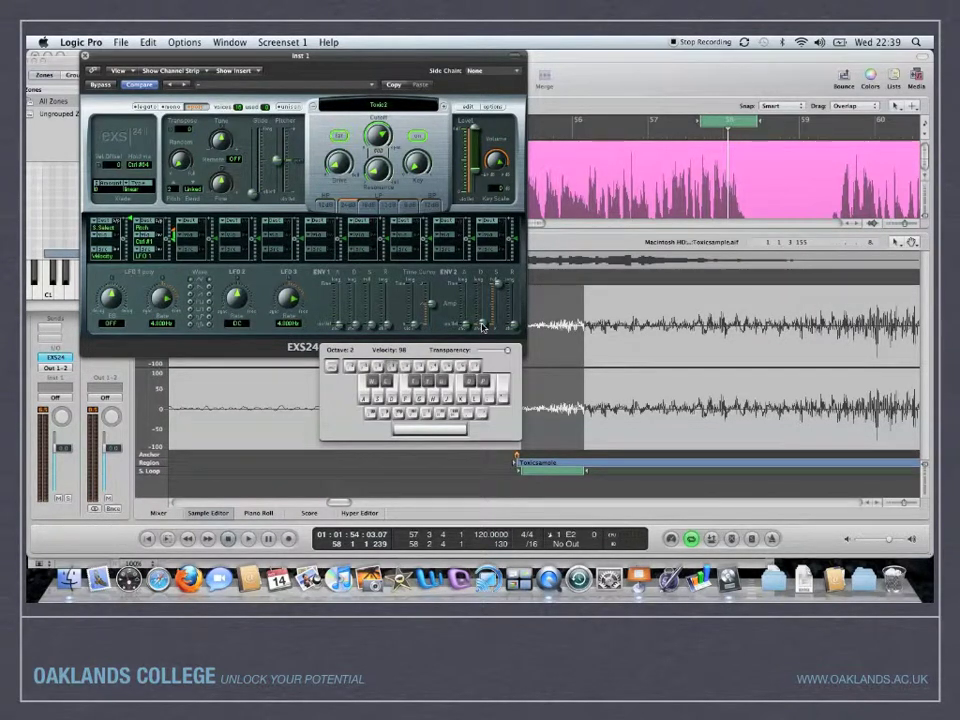
{"action": "key", "text": "z"}
{"action": "key", "text": "d"}
{"action": "key", "text": "z"}
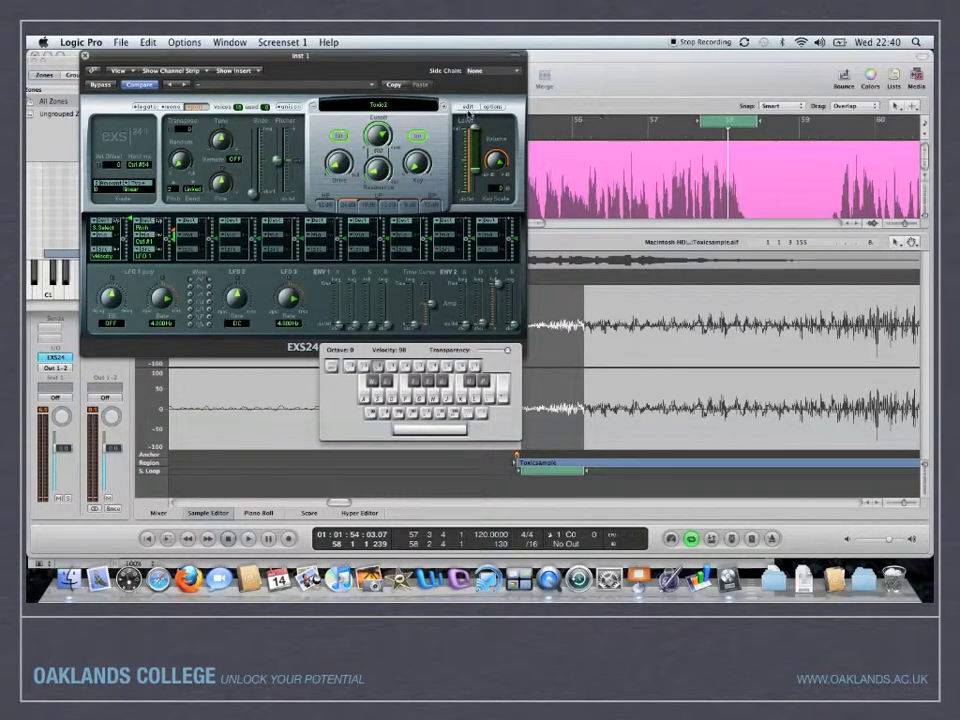
Open Toxic2 in the EXS24 instrument editor and extend Zone #1's low key range down to C-2.
{"action": "left_click", "coordinate": [466, 106]}
{"action": "scroll", "coordinate": [258, 254], "scroll_direction": "left", "scroll_amount": 10}
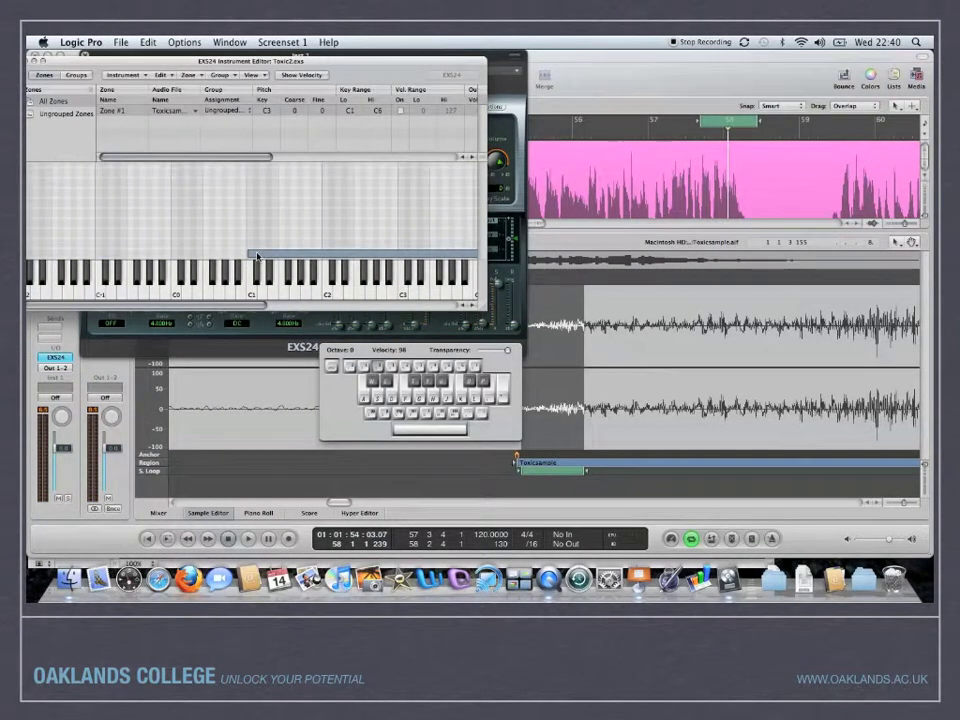
{"action": "left_click_drag", "start_coordinate": [249, 256], "coordinate": [27, 235]}
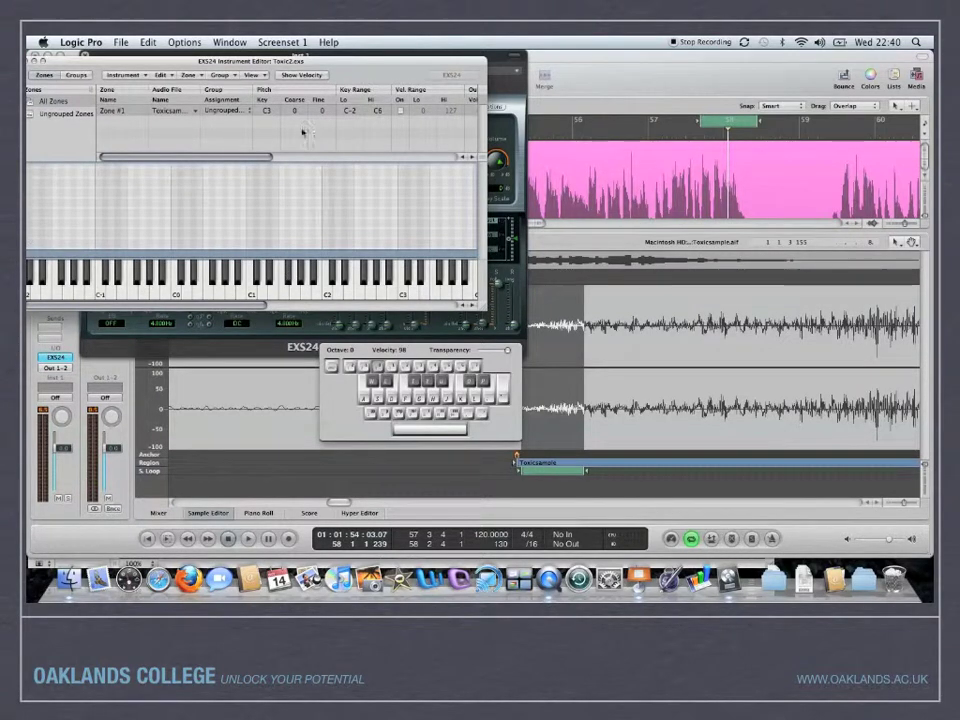
Set Zone #1's pitch key to G8 and audition C3, C2 and C0.
{"action": "left_click", "coordinate": [267, 111]}
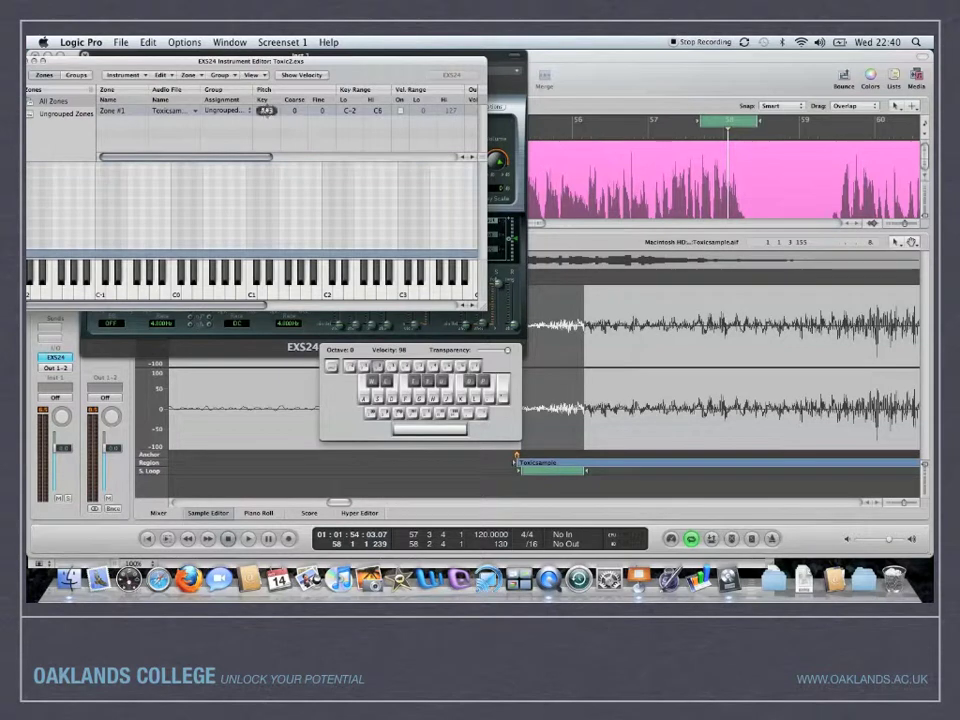
{"action": "left_click_drag", "start_coordinate": [267, 111], "coordinate": [267, 105]}
{"action": "left_click", "coordinate": [403, 295]}
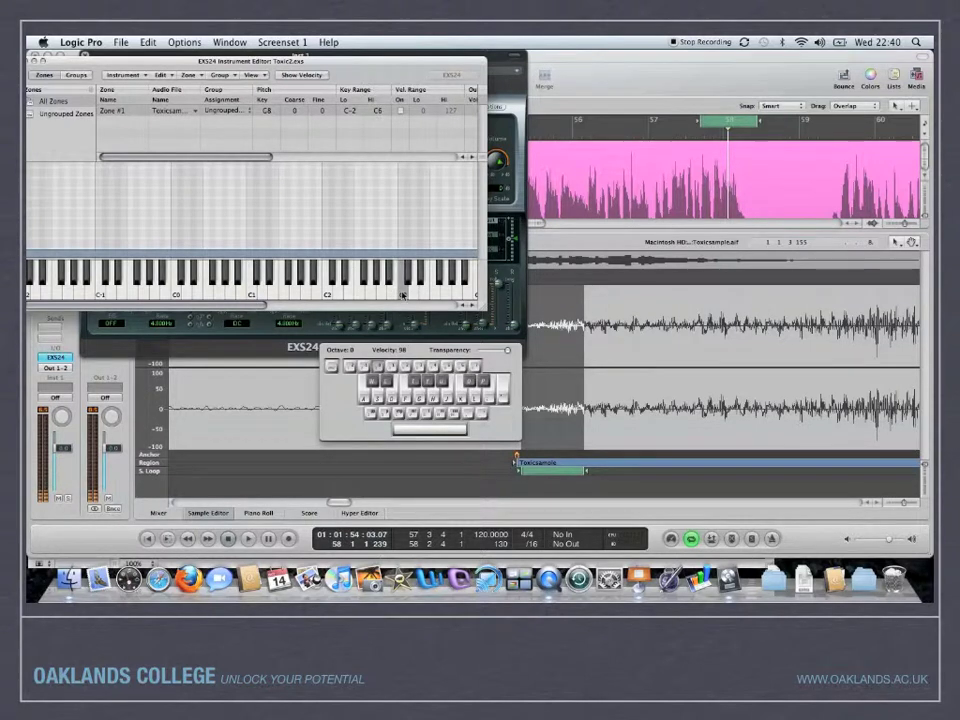
{"action": "left_click", "coordinate": [326, 294]}
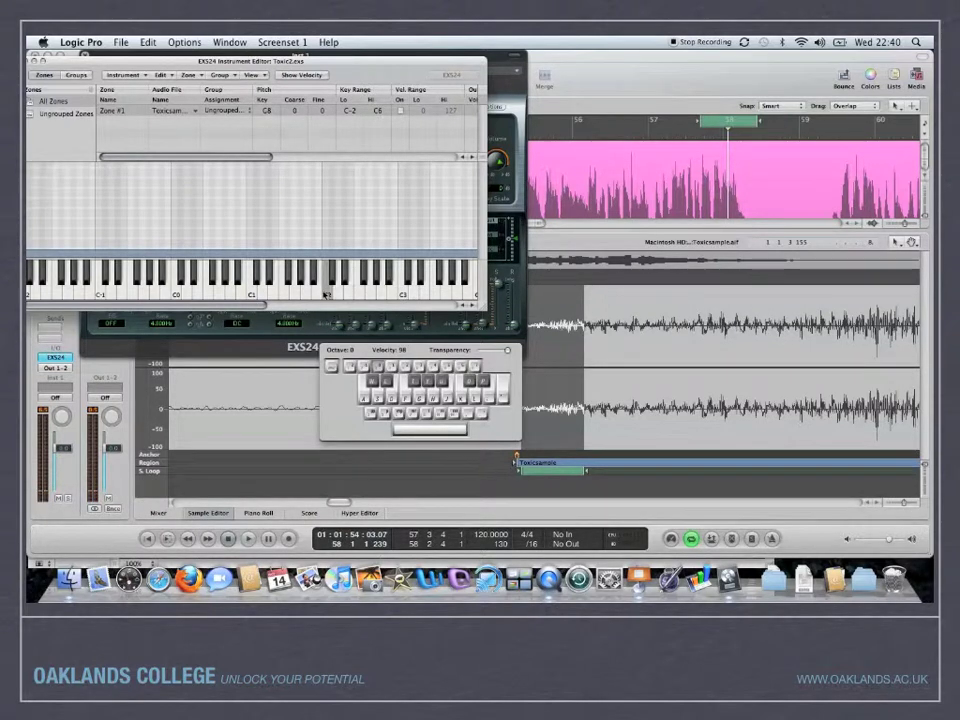
{"action": "left_click", "coordinate": [326, 294]}
{"action": "key", "text": "a"}
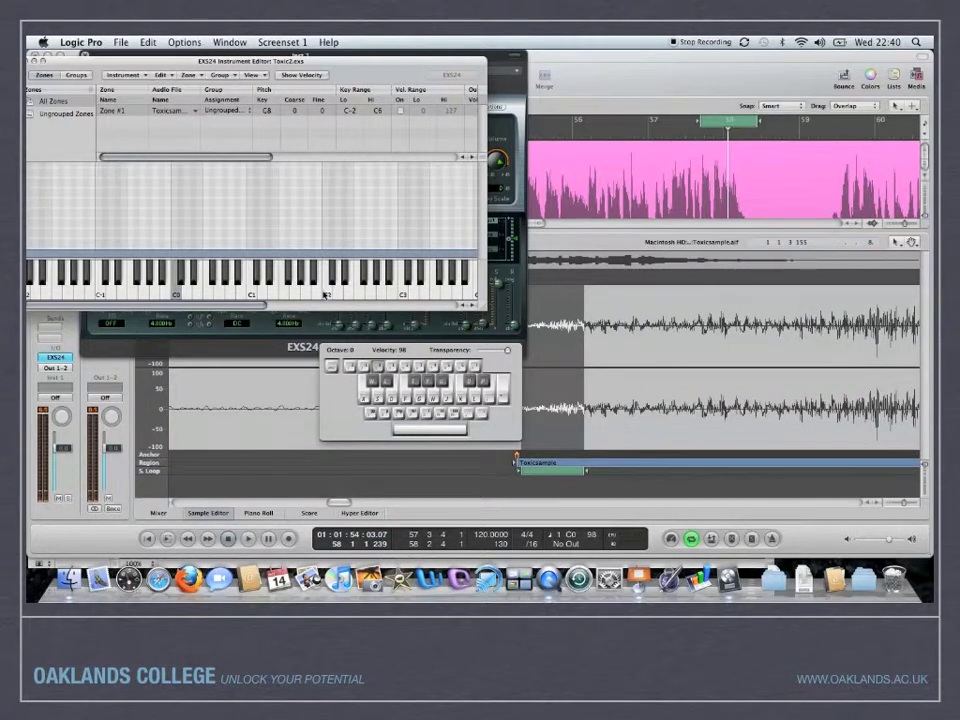
{"action": "key", "text": "a"}
Set Zone #1's output volume to 12 and play C0 to hear it.
{"action": "scroll", "coordinate": [415, 108], "scroll_direction": "right", "scroll_amount": 4}
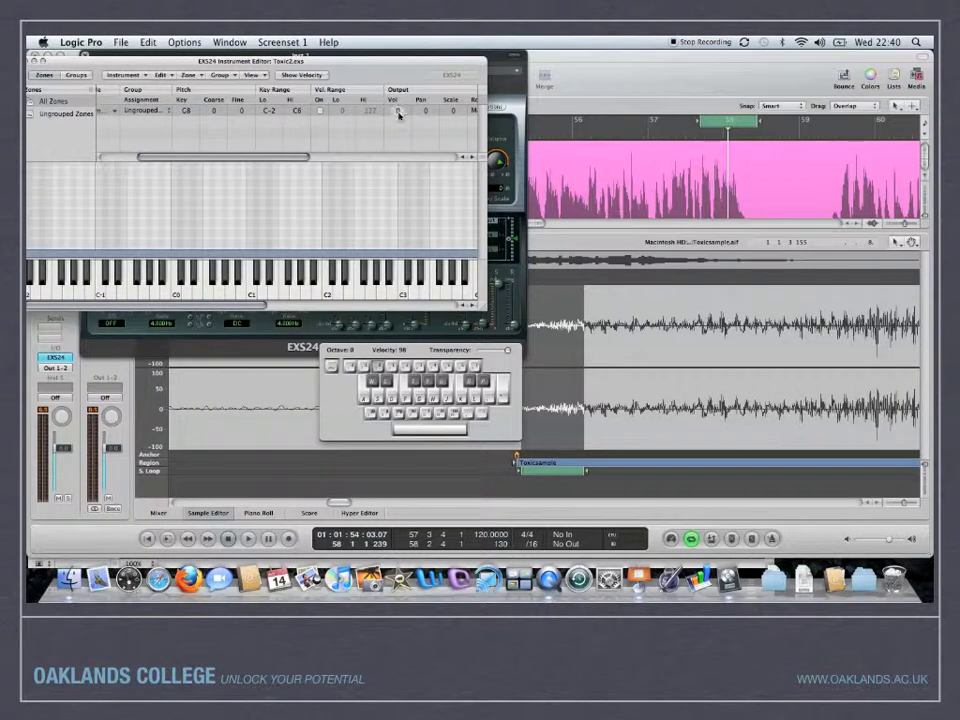
{"action": "key", "text": "a"}
{"action": "key", "text": "a"}
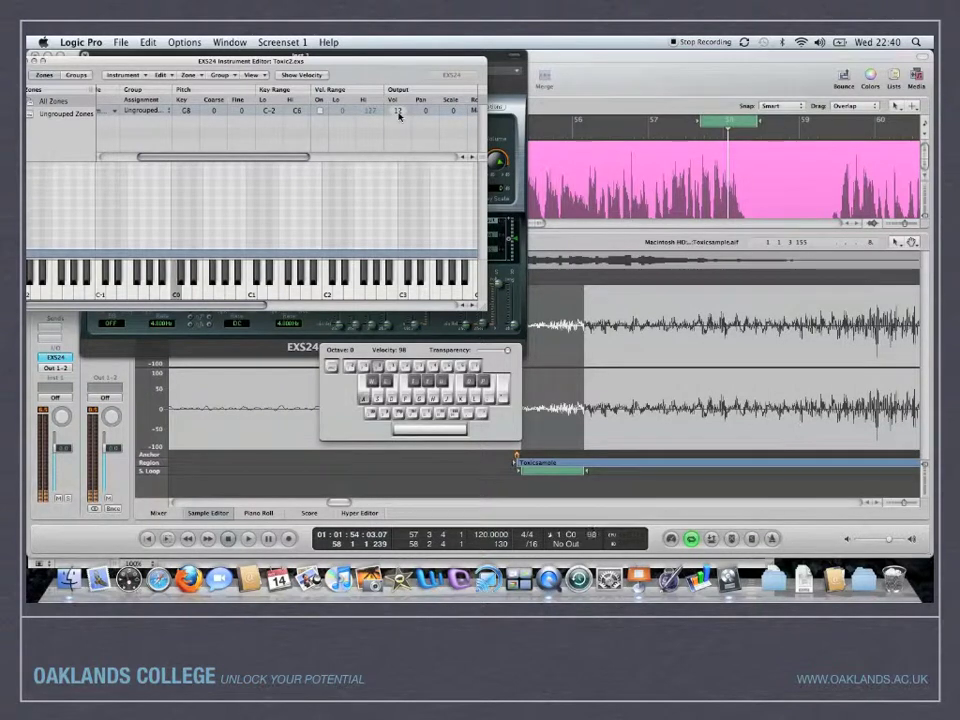
Move the instrument editor off the EXS24, raise the filter cutoff and adjust the resonance while auditioning low notes such as C0.
{"action": "left_click_drag", "start_coordinate": [236, 68], "coordinate": [578, 284]}
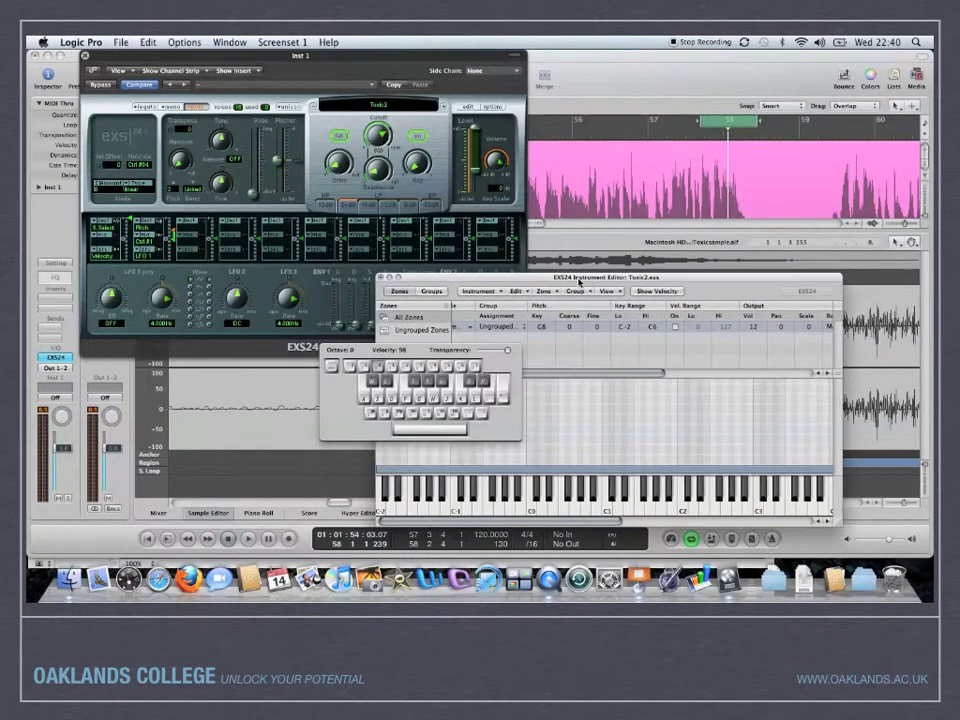
{"action": "left_click", "coordinate": [376, 142]}
{"action": "key", "text": "a"}
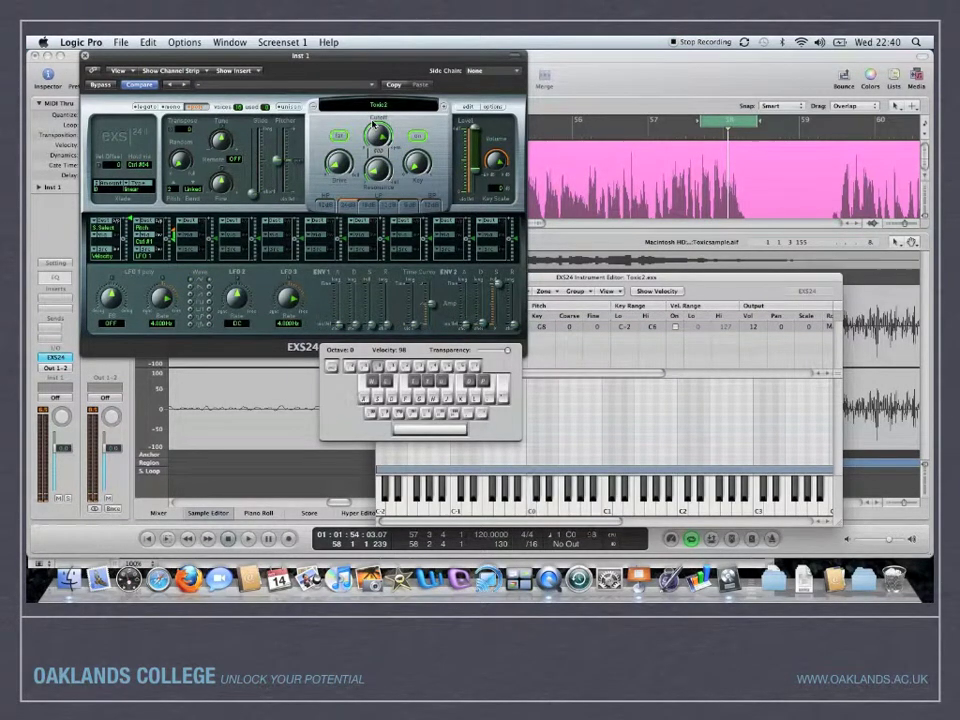
{"action": "key", "text": "a"}
{"action": "key", "text": "h"}
{"action": "key", "text": "h"}
{"action": "left_click_drag", "start_coordinate": [379, 177], "coordinate": [378, 162]}
{"action": "key", "text": "a"}
{"action": "key", "text": "a"}
Move the EXS24 window aside and reposition and enlarge the instrument editor to show the zone's routing, playback and sample columns.
{"action": "left_click_drag", "start_coordinate": [572, 274], "coordinate": [653, 124]}
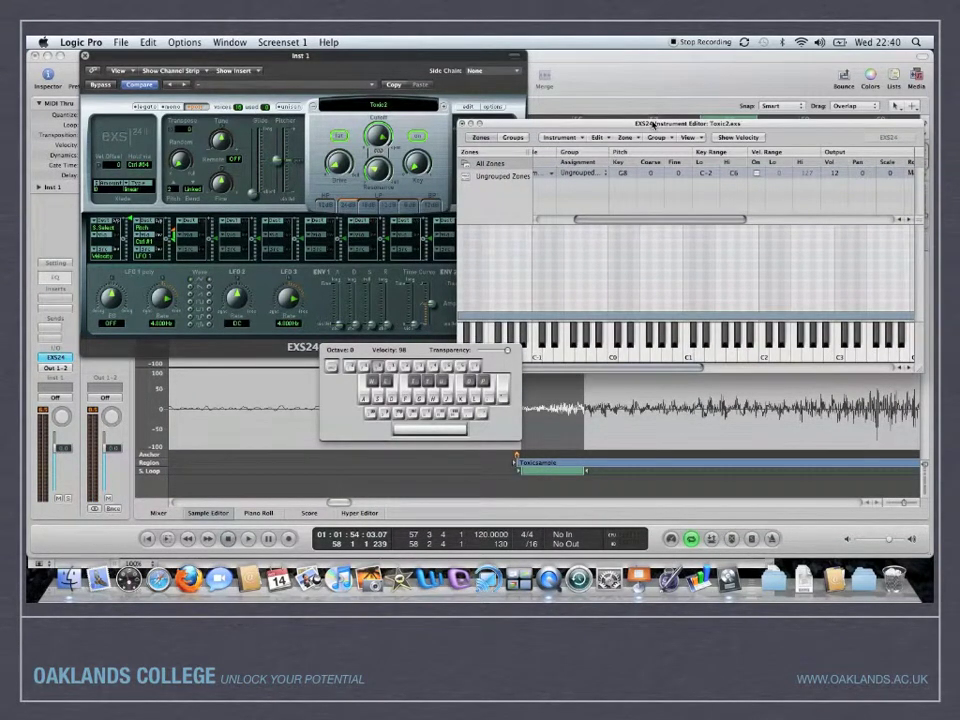
{"action": "left_click_drag", "start_coordinate": [588, 126], "coordinate": [606, 324]}
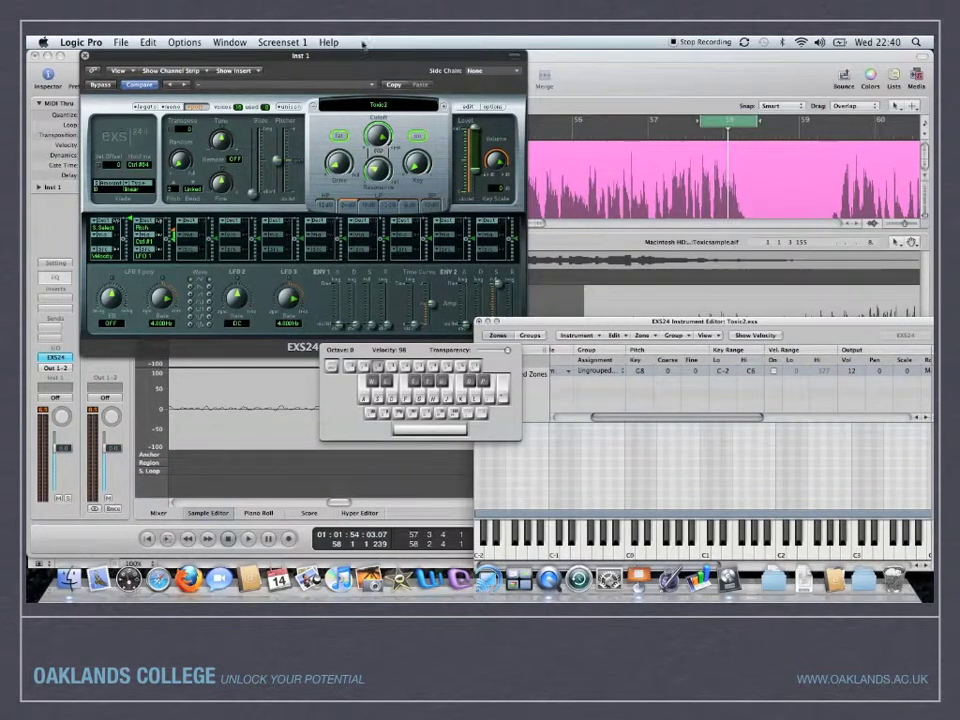
{"action": "left_click_drag", "start_coordinate": [363, 44], "coordinate": [268, 45]}
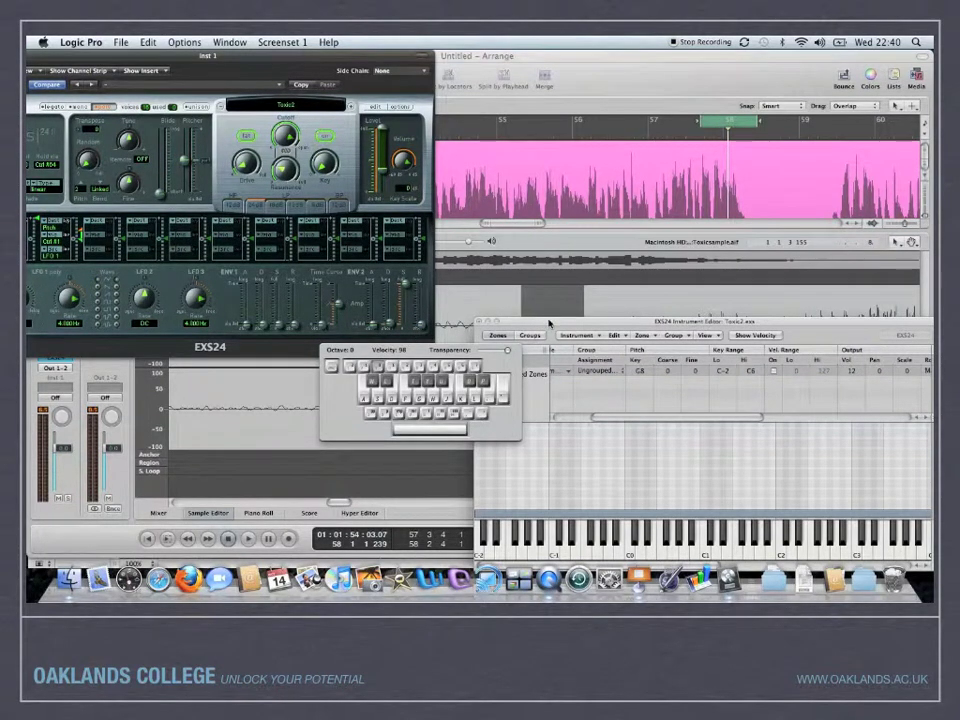
{"action": "left_click_drag", "start_coordinate": [548, 323], "coordinate": [350, 72]}
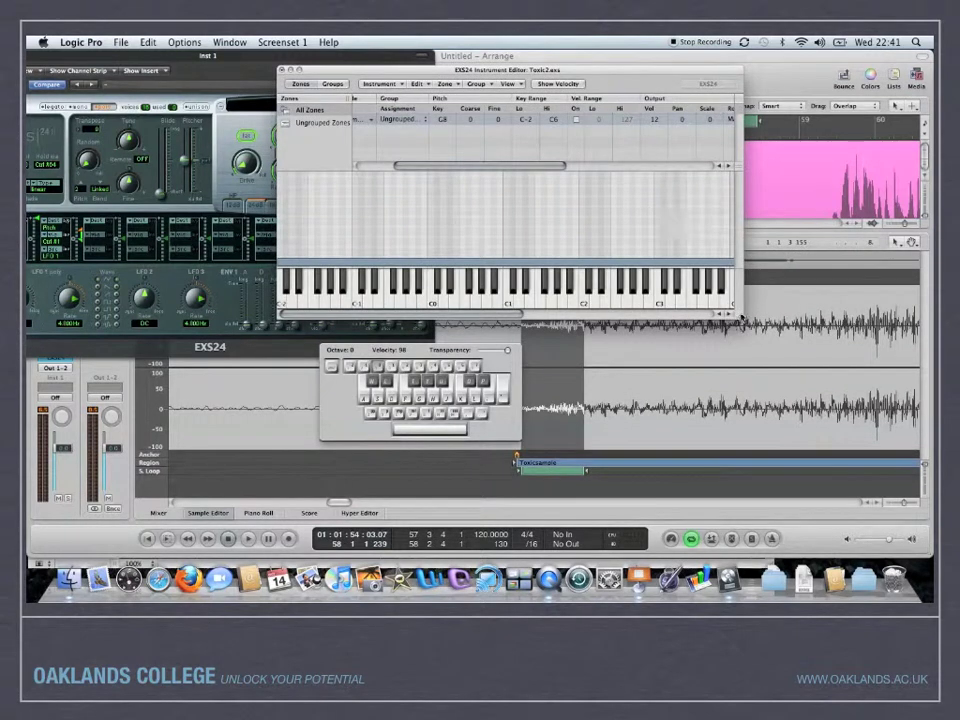
{"action": "left_click_drag", "start_coordinate": [740, 316], "coordinate": [884, 349]}
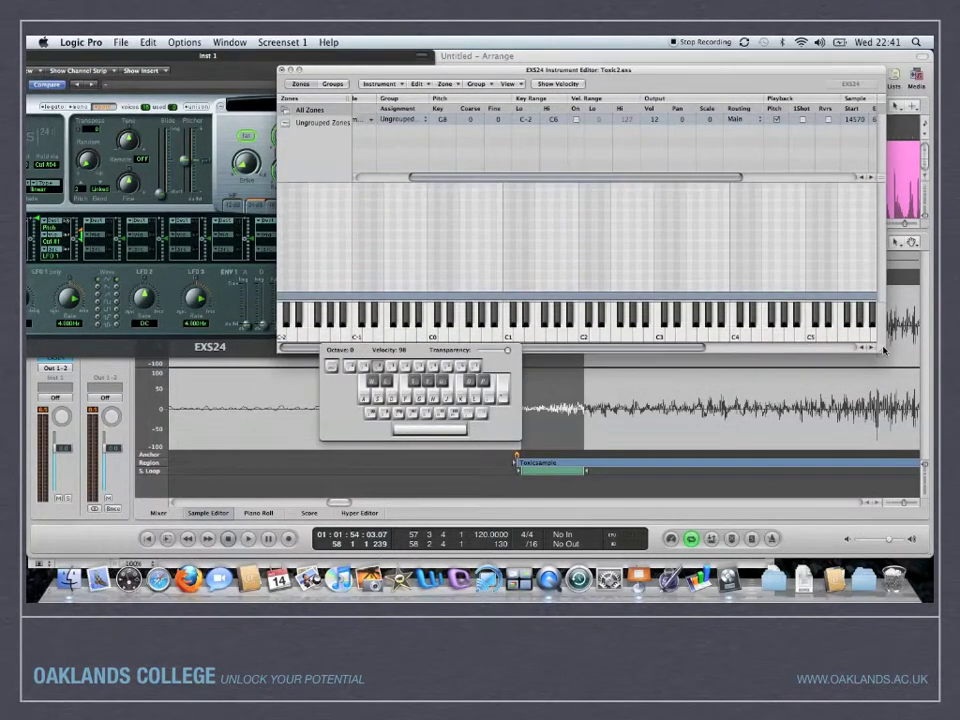
Close the instrument editor, saving the changes to Toxic2.exs, and close the EXS24 window.
{"action": "left_click", "coordinate": [283, 71]}
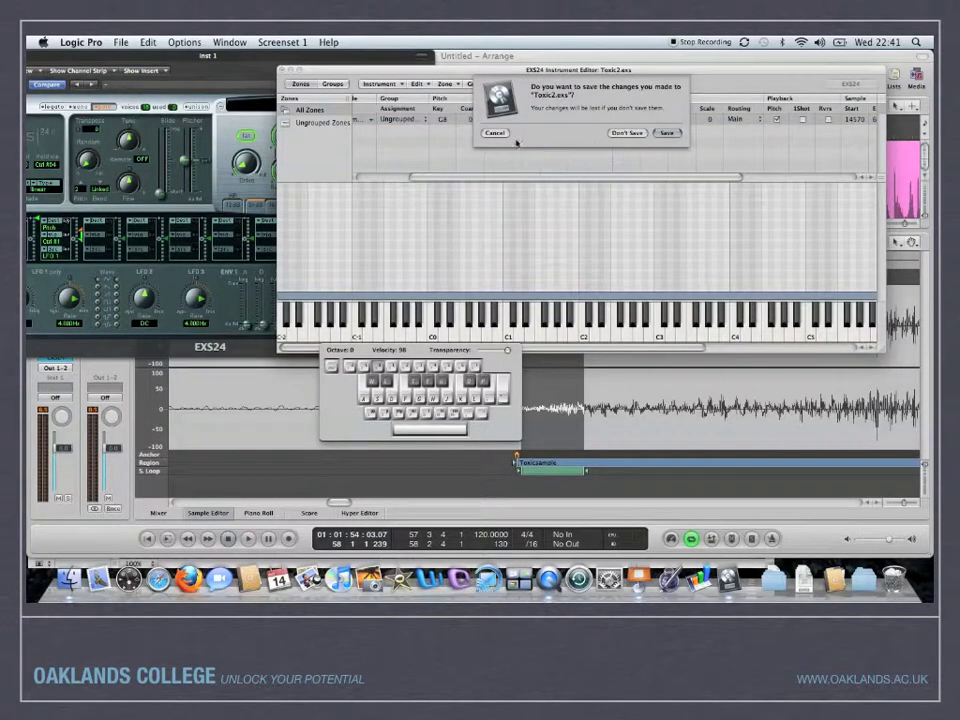
{"action": "left_click", "coordinate": [667, 134]}
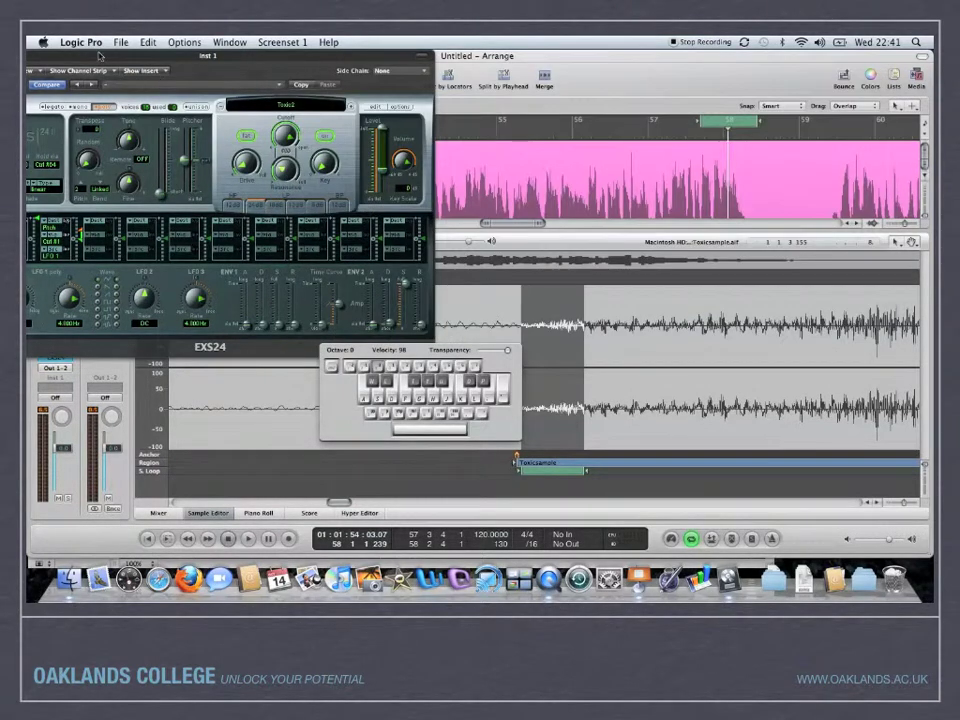
{"action": "left_click_drag", "start_coordinate": [85, 59], "coordinate": [388, 143]}
{"action": "left_click", "coordinate": [297, 141]}
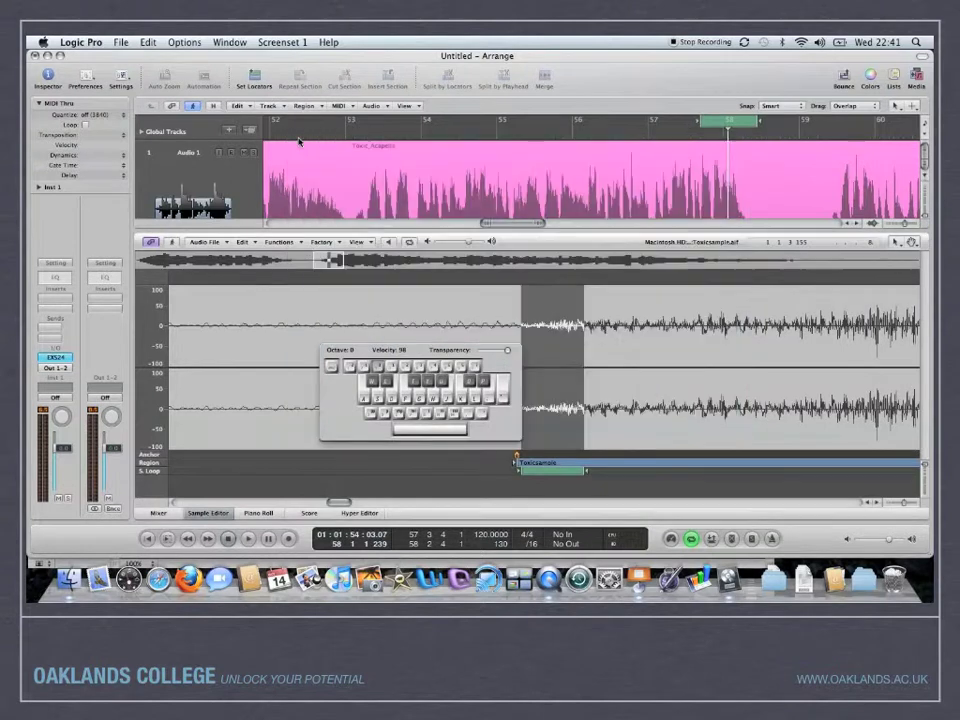
Select the Toxic_Acapella region and look over the arrangement, its waveform in the Sample Editor, and the audio file commands.
{"action": "left_click", "coordinate": [513, 198]}
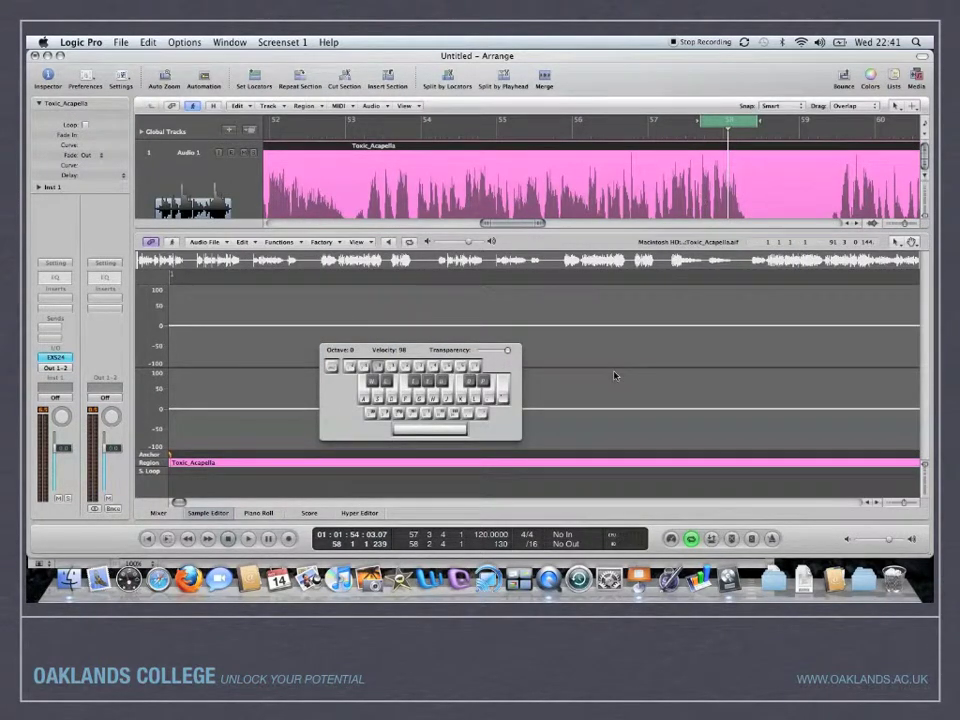
{"action": "scroll", "coordinate": [614, 378], "scroll_direction": "left", "scroll_amount": 5}
{"action": "scroll", "coordinate": [614, 377], "scroll_direction": "right", "scroll_amount": 2}
{"action": "left_click", "coordinate": [210, 513]}
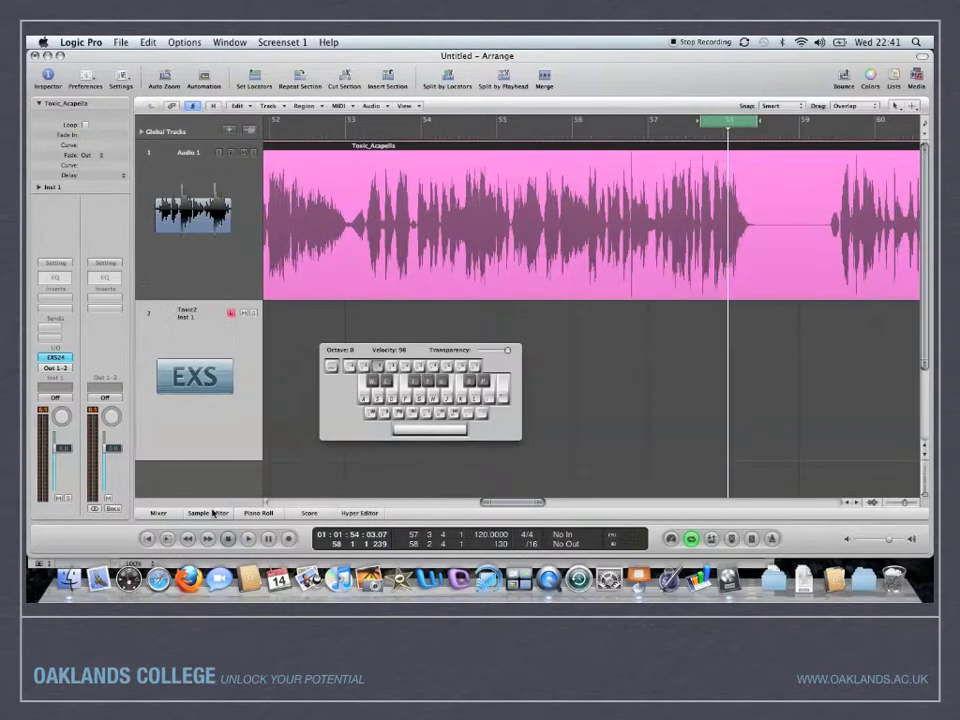
{"action": "left_click", "coordinate": [212, 513]}
{"action": "left_click", "coordinate": [207, 243]}
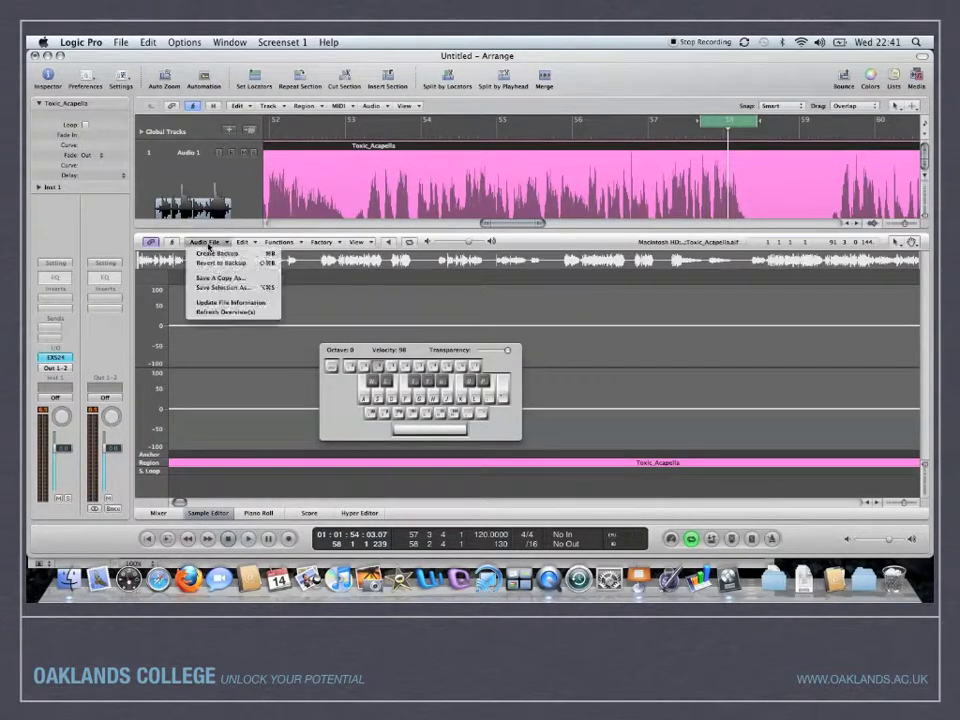
{"action": "left_click", "coordinate": [341, 196]}
Select the Toxic2 instrument track and reopen its EXS24 window.
{"action": "scroll", "coordinate": [341, 188], "scroll_direction": "down", "scroll_amount": 5}
{"action": "left_click", "coordinate": [186, 188]}
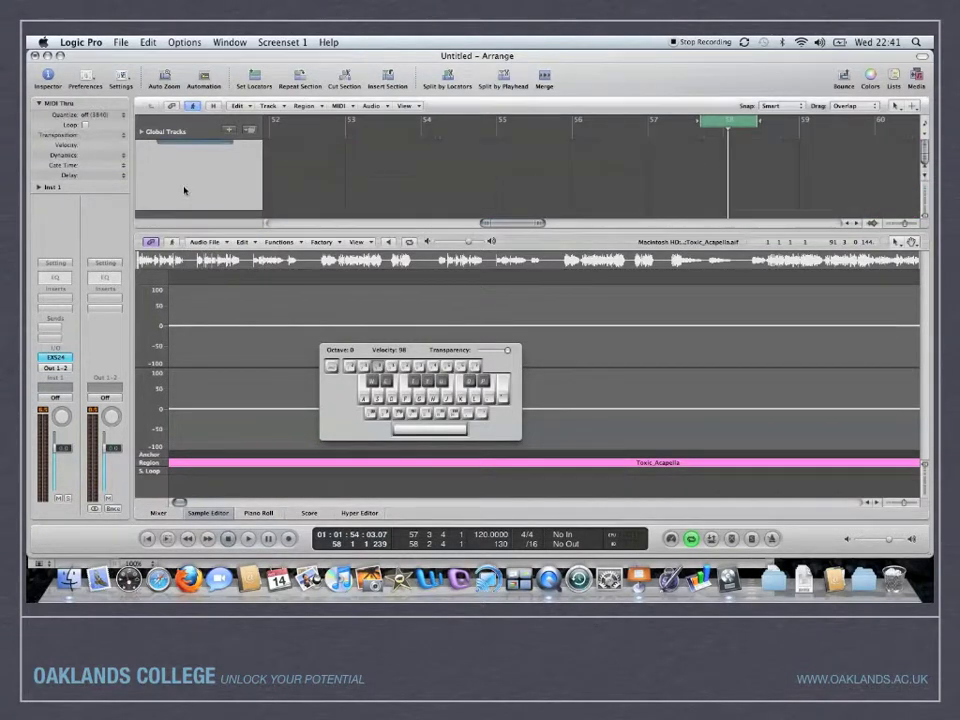
{"action": "left_click", "coordinate": [56, 357]}
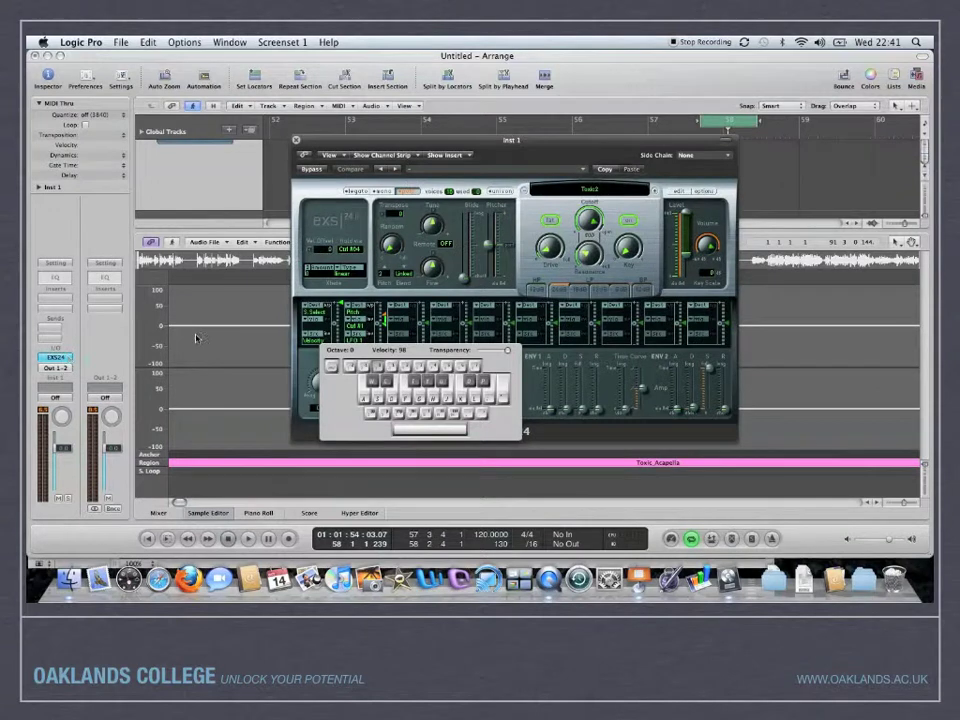
Open Toxic2 in the EXS24 instrument editor and look over the zone commands and Zone #1's audio file options.
{"action": "left_click", "coordinate": [679, 191]}
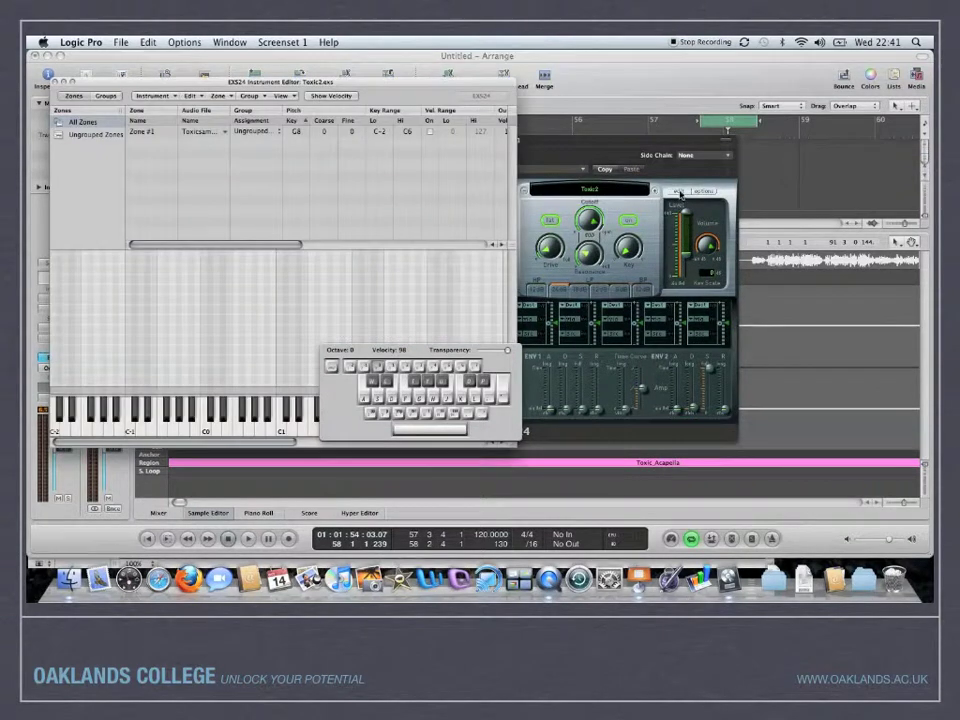
{"action": "left_click", "coordinate": [221, 98]}
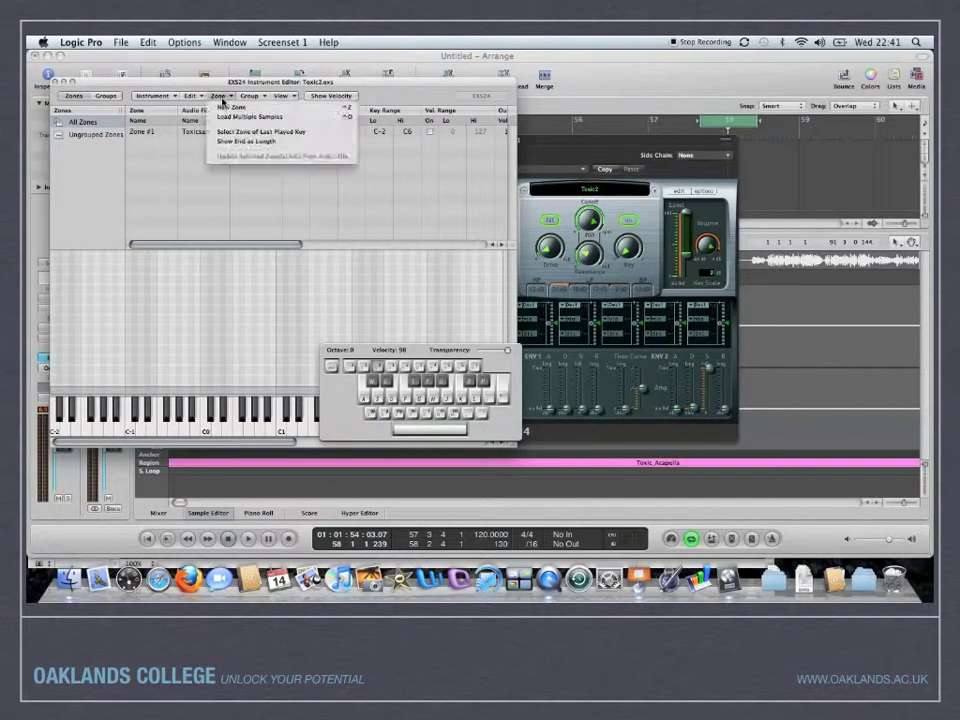
{"action": "left_click", "coordinate": [161, 154]}
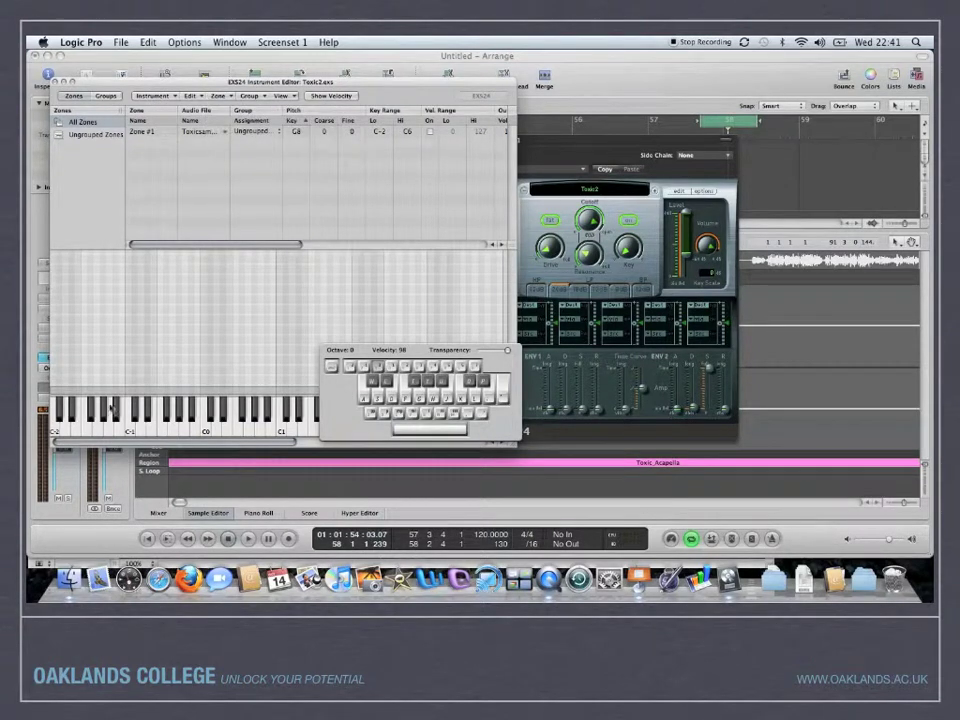
{"action": "left_click", "coordinate": [212, 132]}
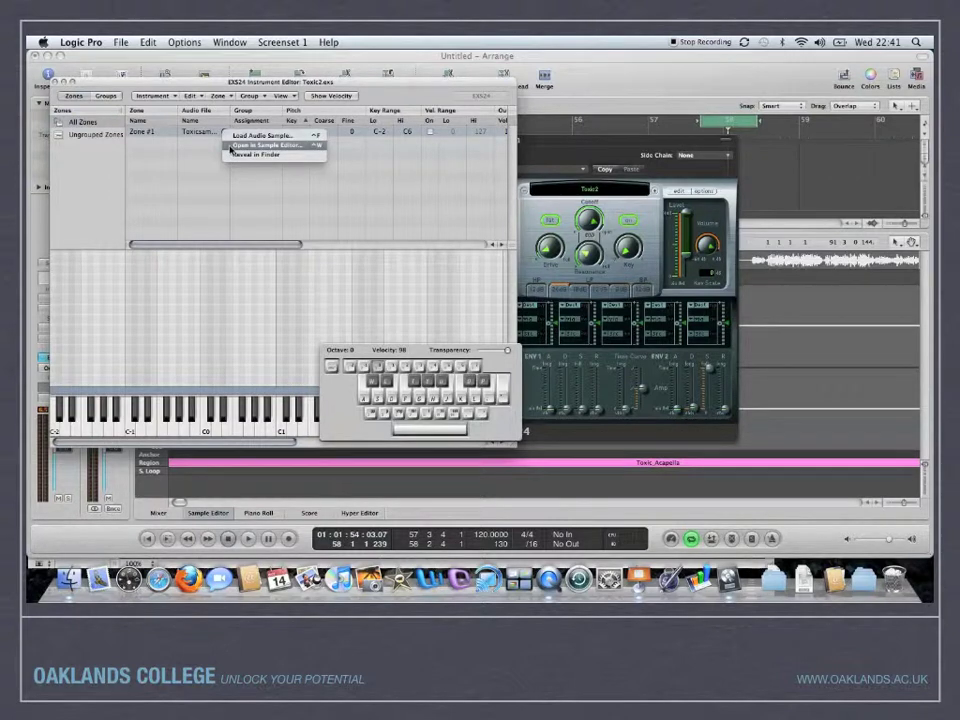
{"action": "left_click", "coordinate": [180, 153]}
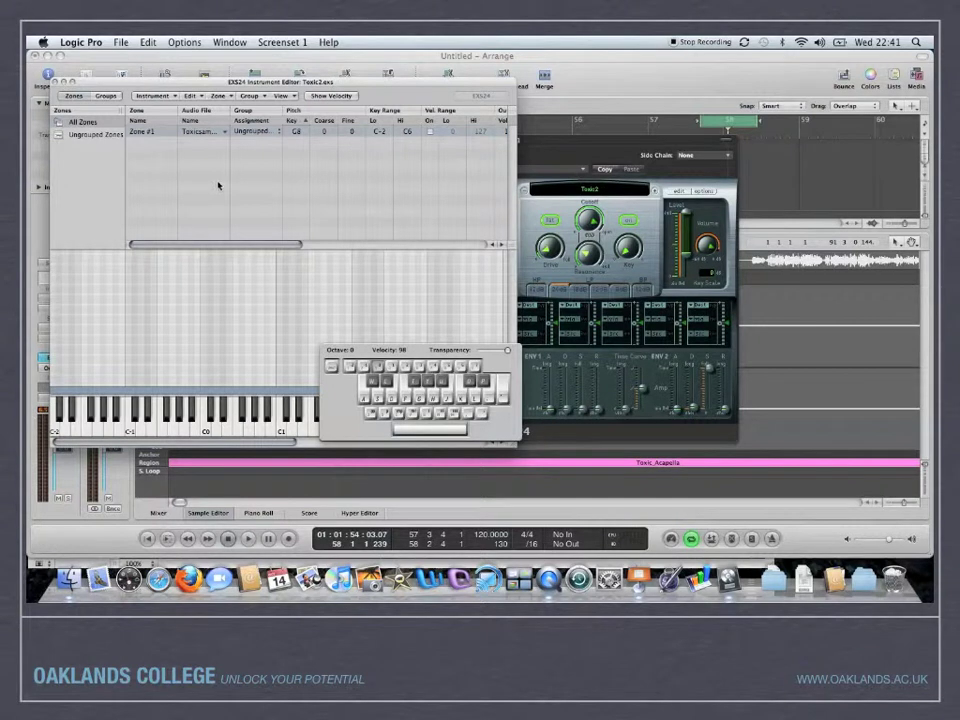
Examine Zone #1's key range, output, playback, sample and loop columns in the instrument editor.
{"action": "scroll", "coordinate": [217, 184], "scroll_direction": "right", "scroll_amount": 5}
{"action": "scroll", "coordinate": [217, 184], "scroll_direction": "right", "scroll_amount": 5}
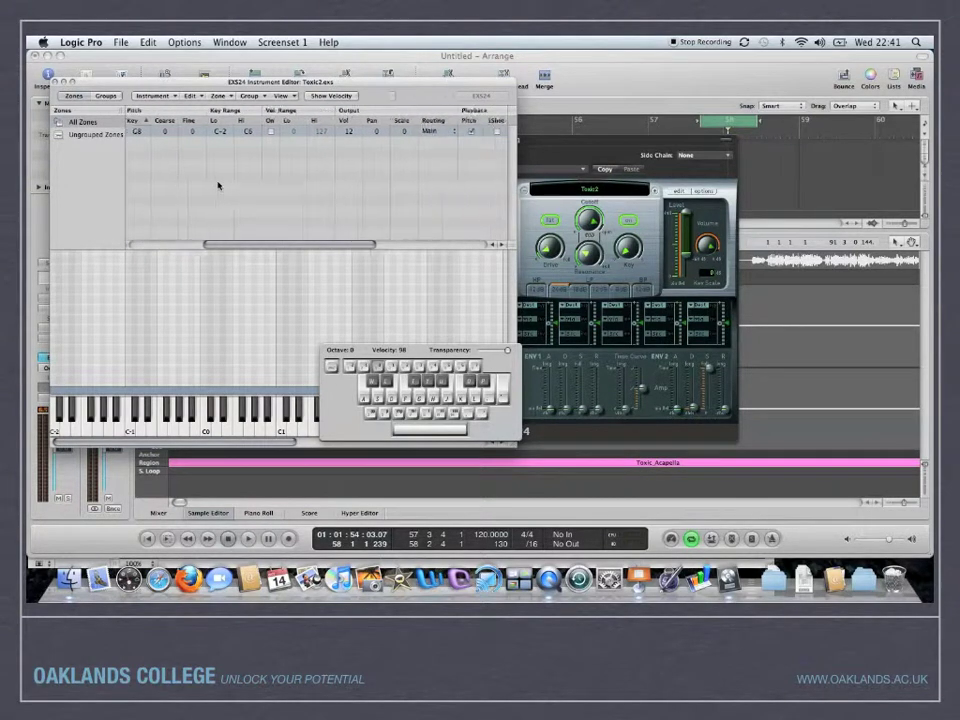
{"action": "scroll", "coordinate": [316, 141], "scroll_direction": "right", "scroll_amount": 3}
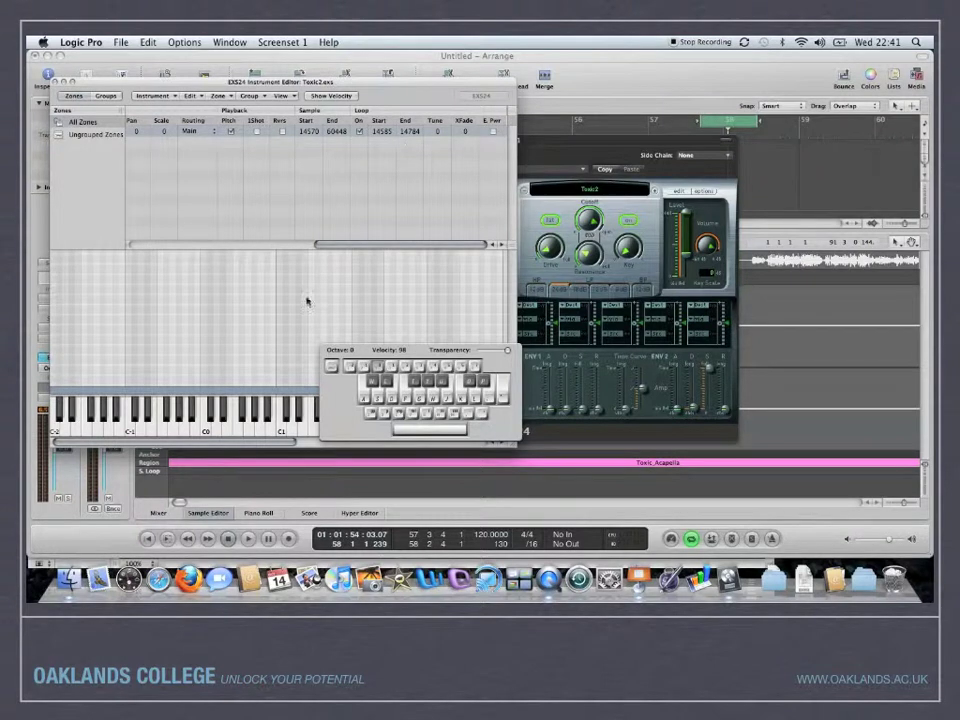
{"action": "scroll", "coordinate": [139, 208], "scroll_direction": "left", "scroll_amount": 12}
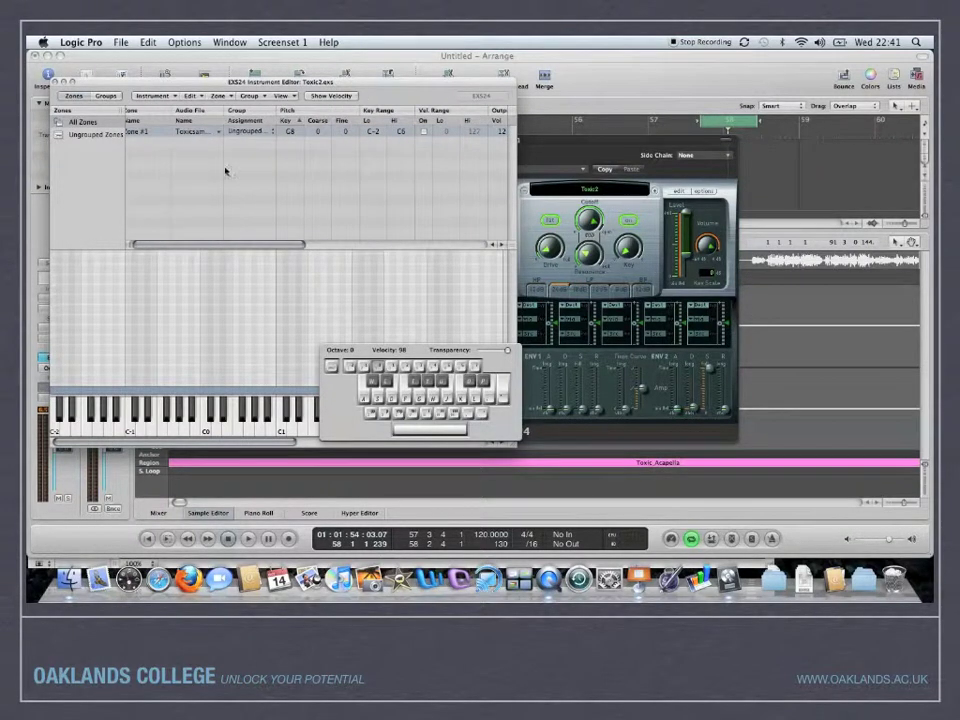
Open Zone #1's Toxicsample audio in the Sample Editor and close the instrument editor.
{"action": "left_click", "coordinate": [218, 132]}
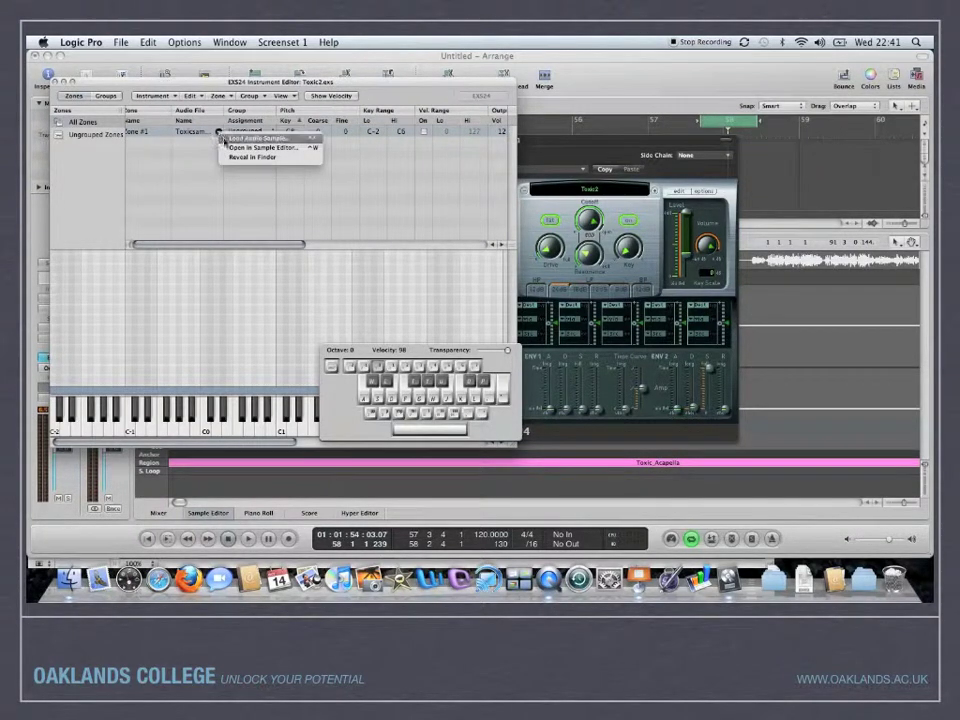
{"action": "left_click", "coordinate": [262, 147]}
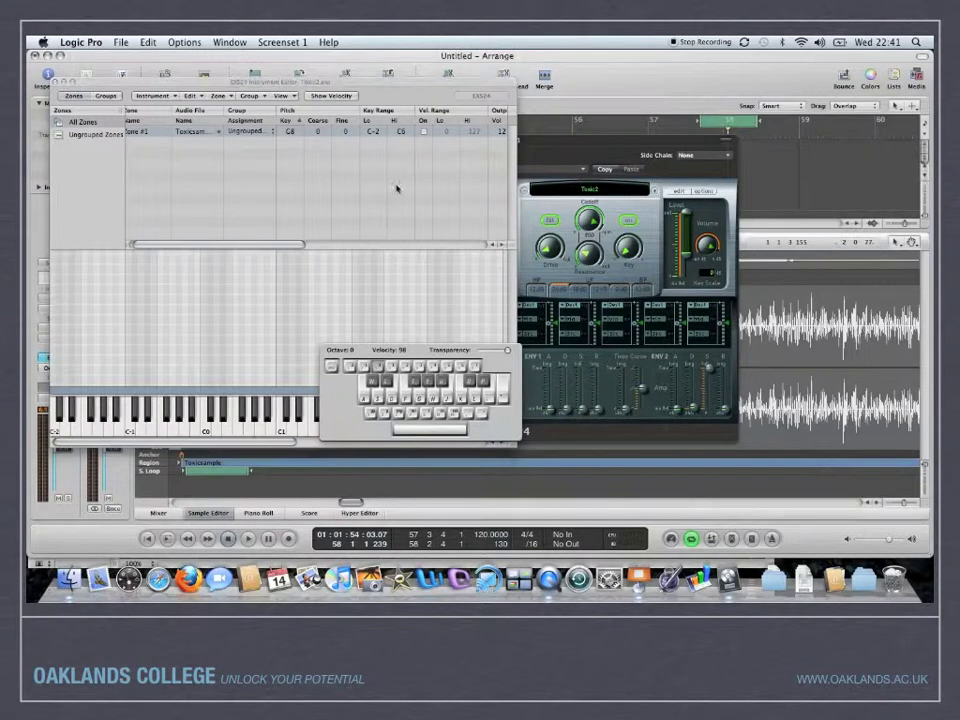
{"action": "left_click", "coordinate": [57, 81]}
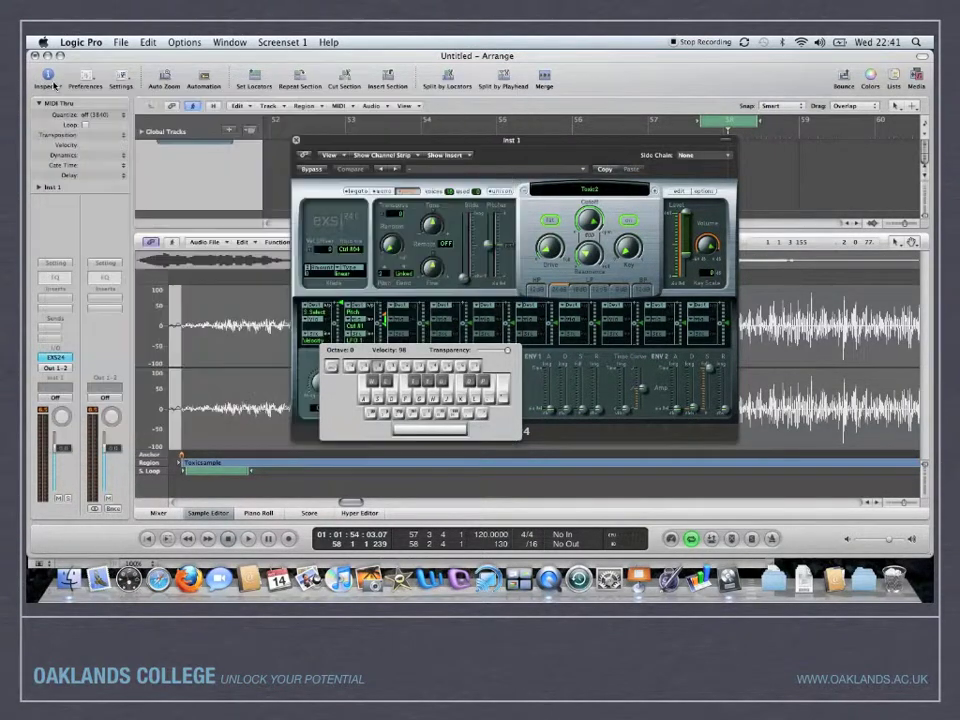
Move the EXS24 window up to the top of the arrangement, uncovering more of the Toxicsample waveform.
{"action": "left_click_drag", "start_coordinate": [296, 145], "coordinate": [468, 148]}
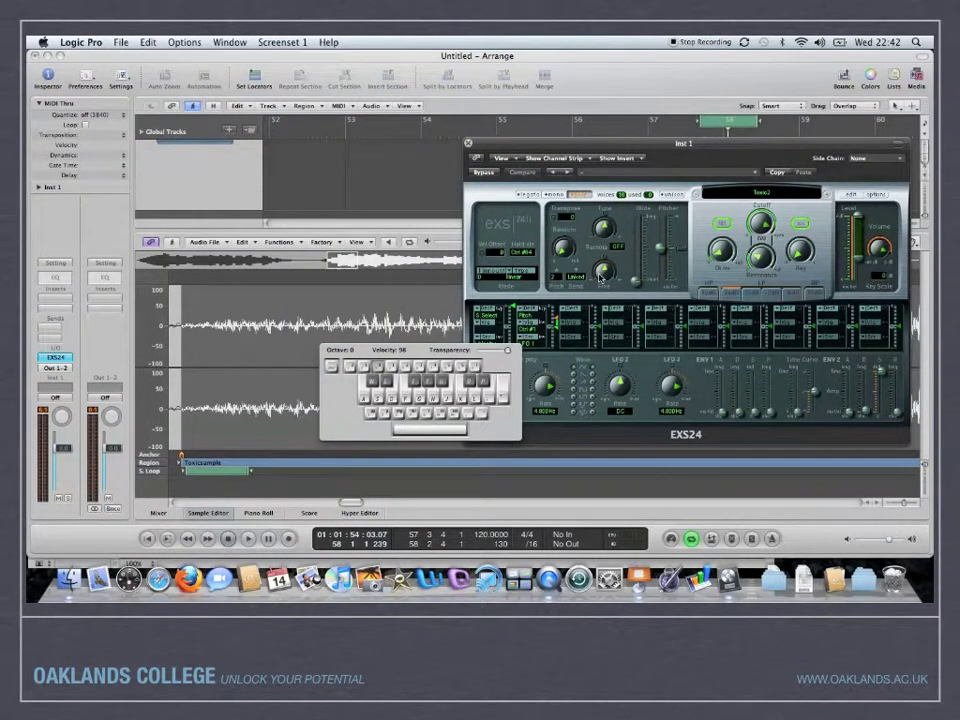
{"action": "left_click_drag", "start_coordinate": [527, 151], "coordinate": [372, 59]}
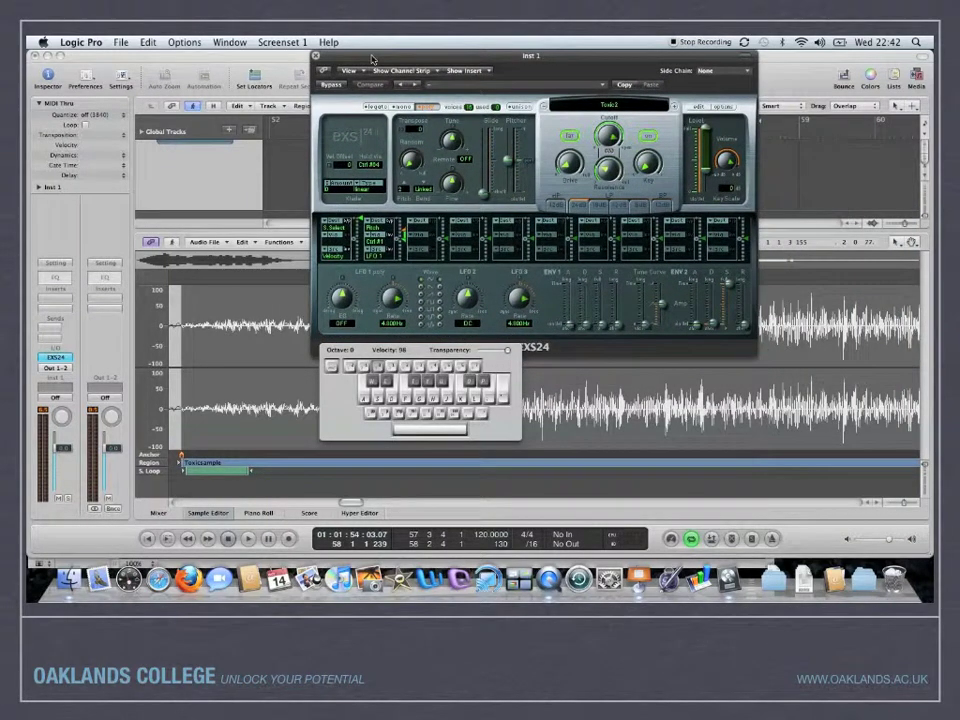